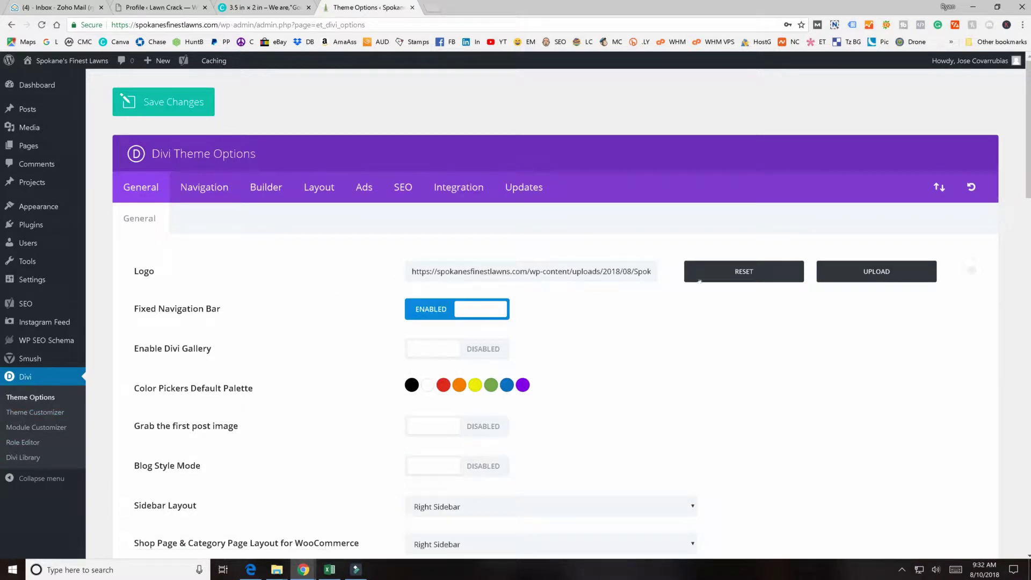
Review the logo and navigation bar options, and open the red swatch of the Color Pickers Default Palette.
scroll(522, 284, down, 1)
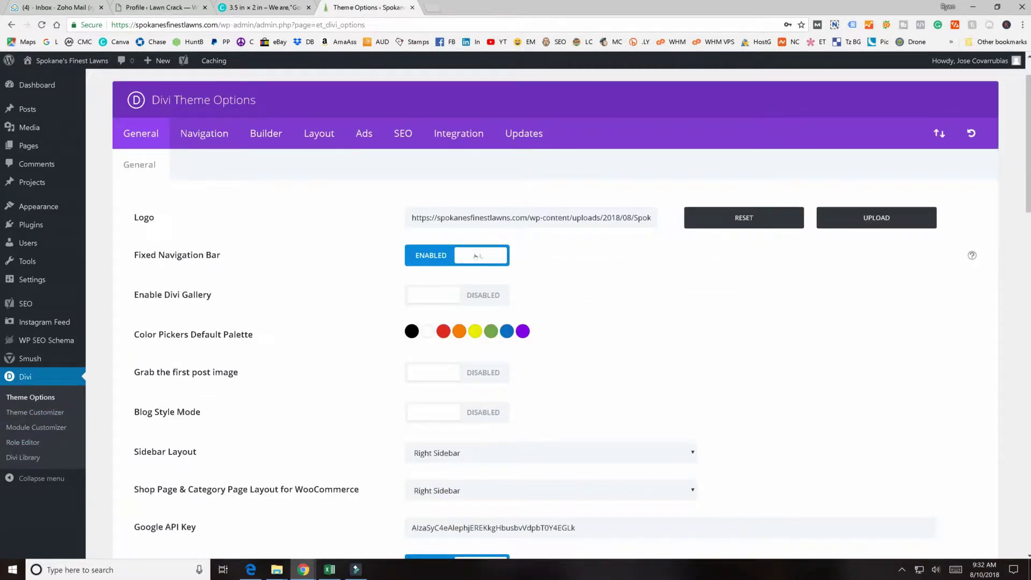
scroll(522, 284, down, 1)
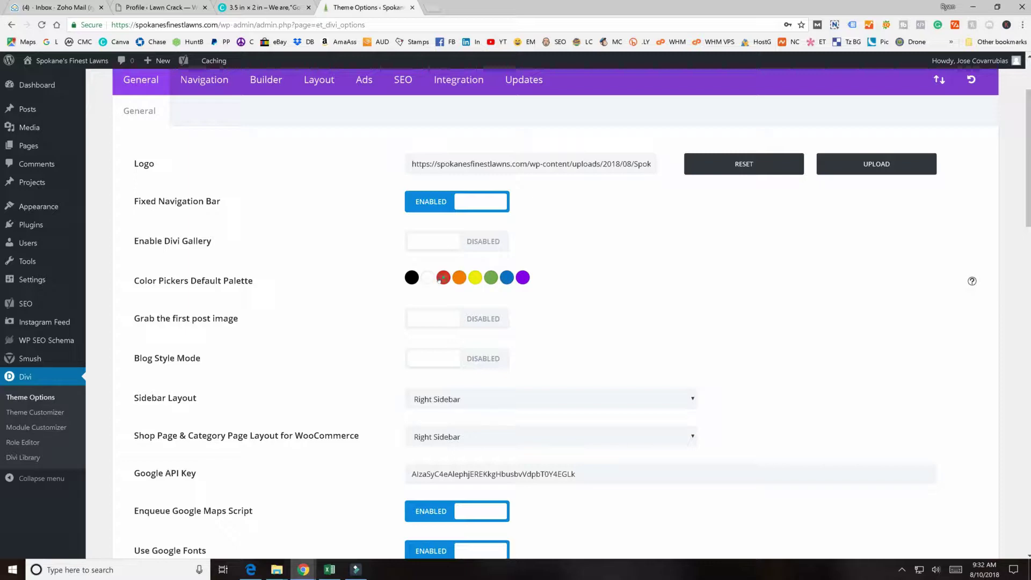
click(442, 279)
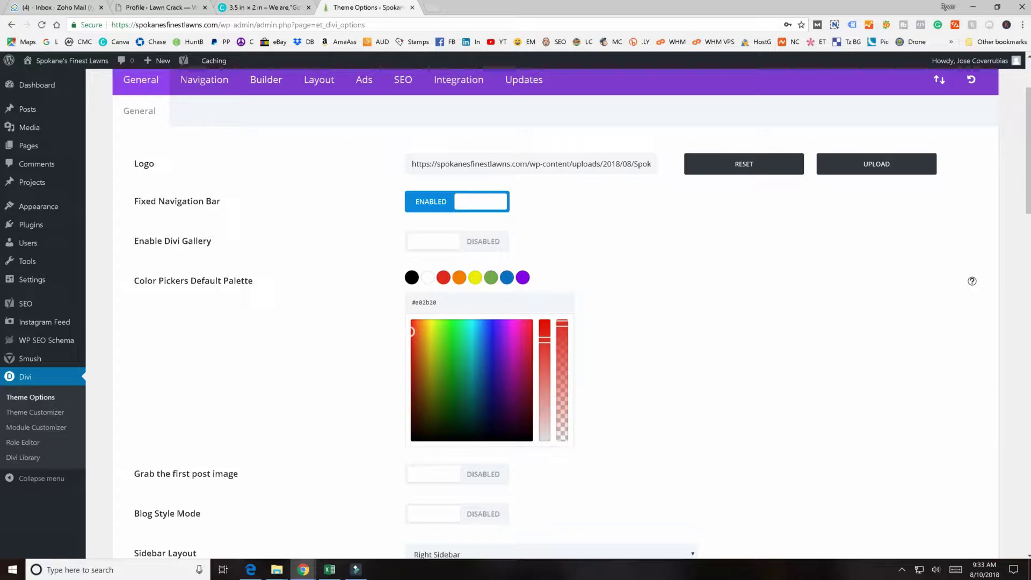
Examine the remaining general theme options down to the end of the Custom CSS code.
scroll(616, 338, down, 2)
scroll(618, 324, down, 8)
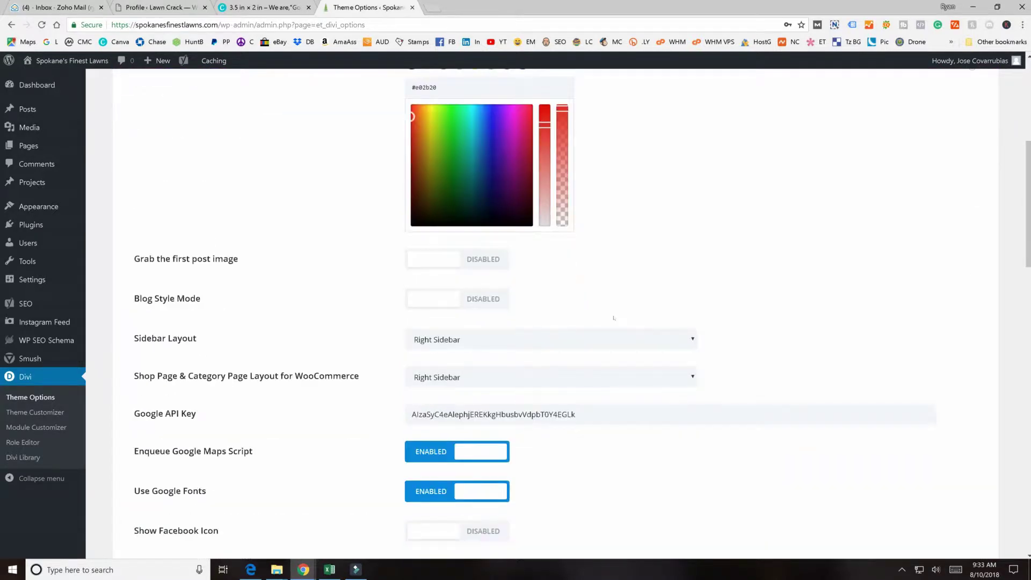
scroll(457, 274, down, 11)
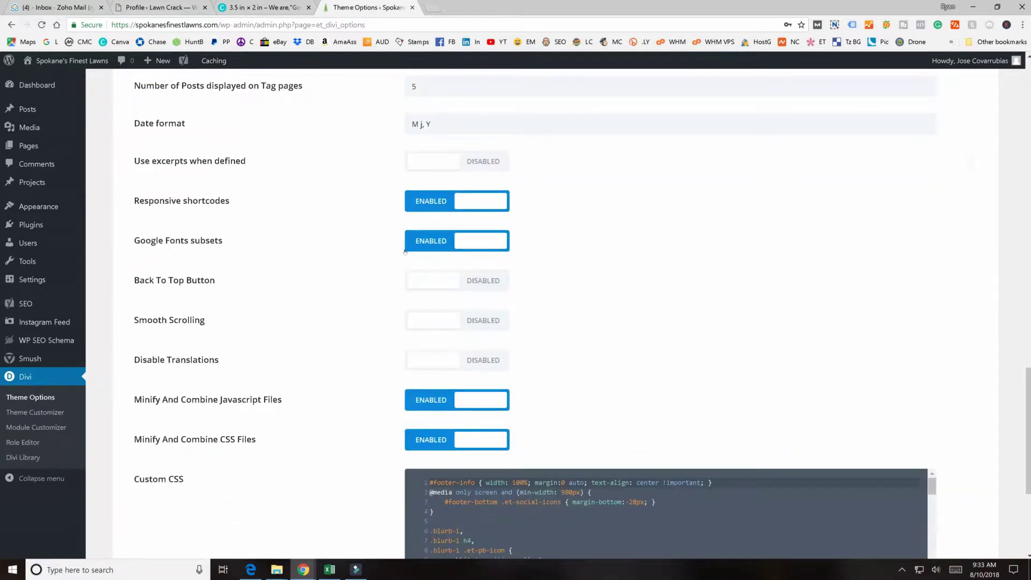
scroll(450, 271, down, 3)
scroll(666, 394, down, 14)
scroll(666, 394, down, 13)
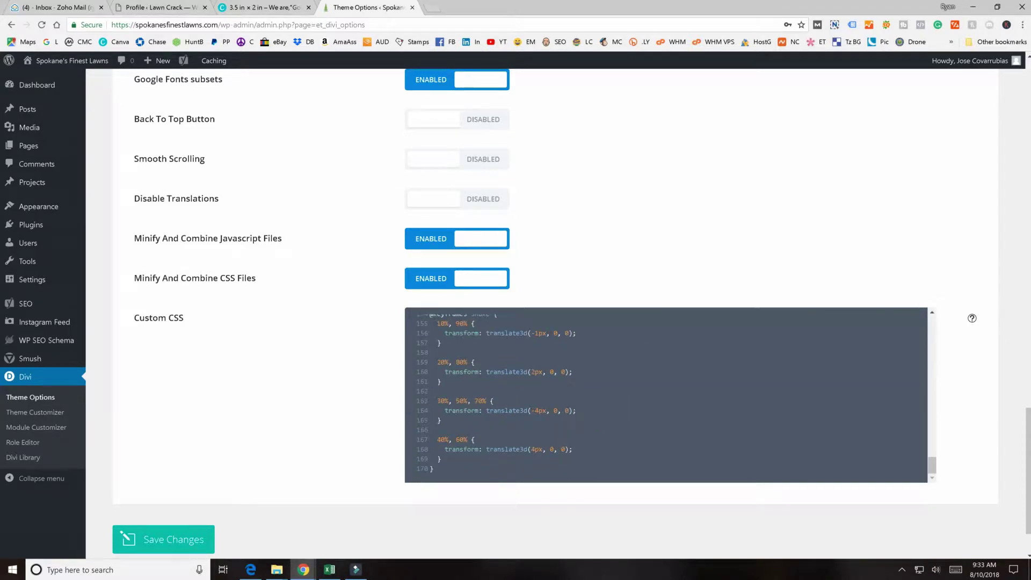
scroll(204, 383, down, 2)
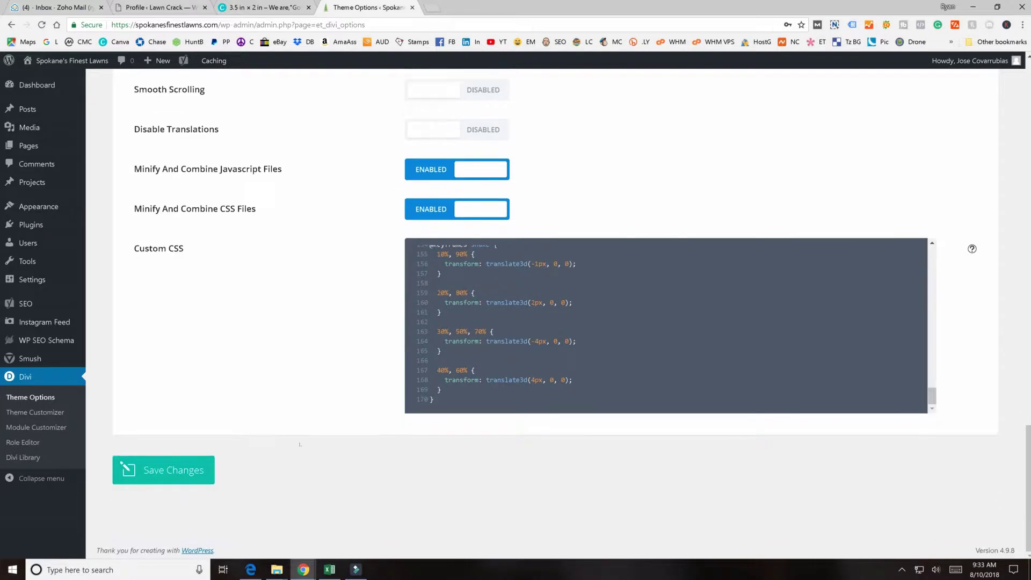
scroll(204, 442, up, 2)
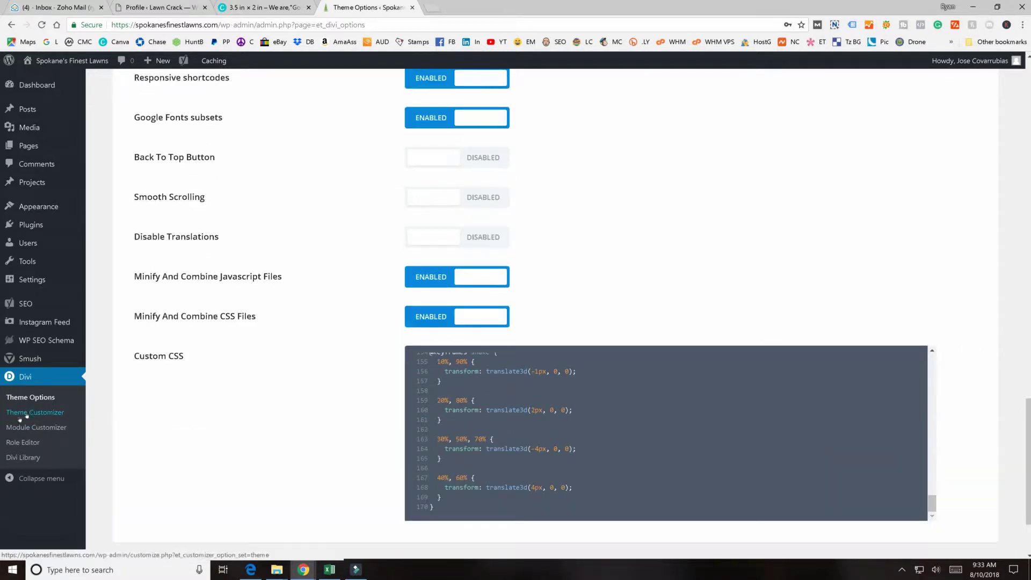
Open the Divi Library and look through its full list of saved layouts.
click(23, 458)
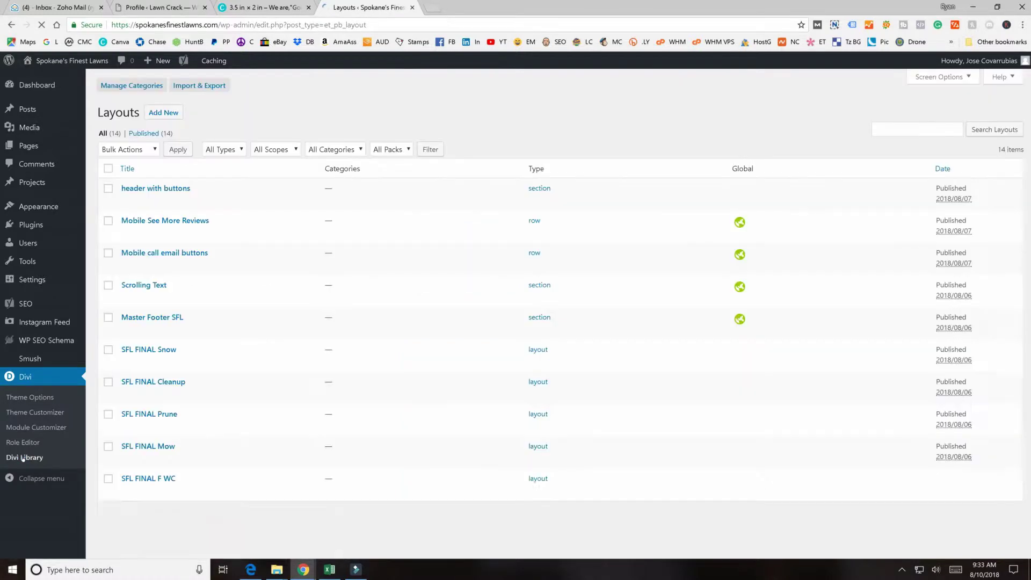
scroll(205, 250, down, 3)
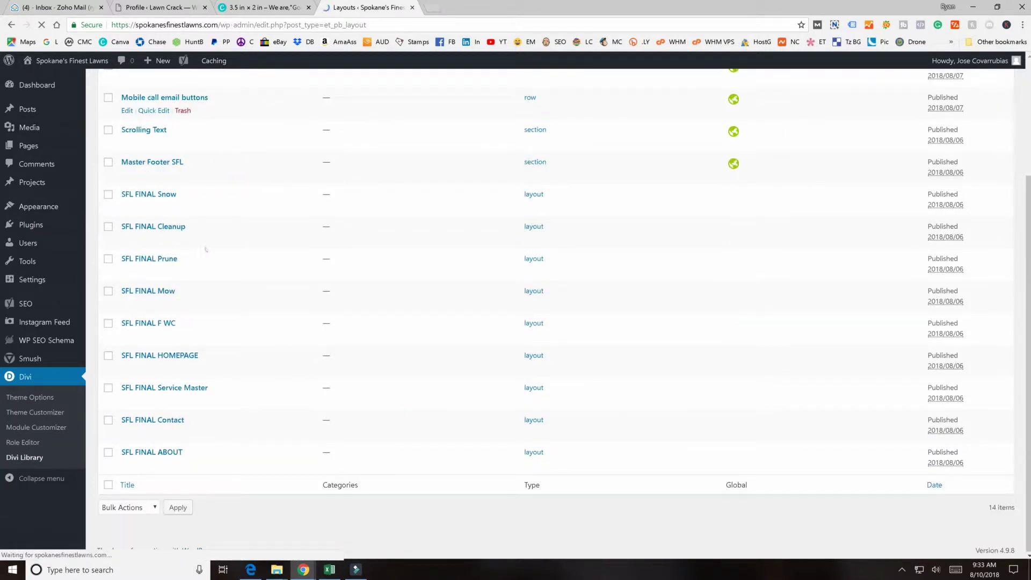
scroll(189, 322, up, 3)
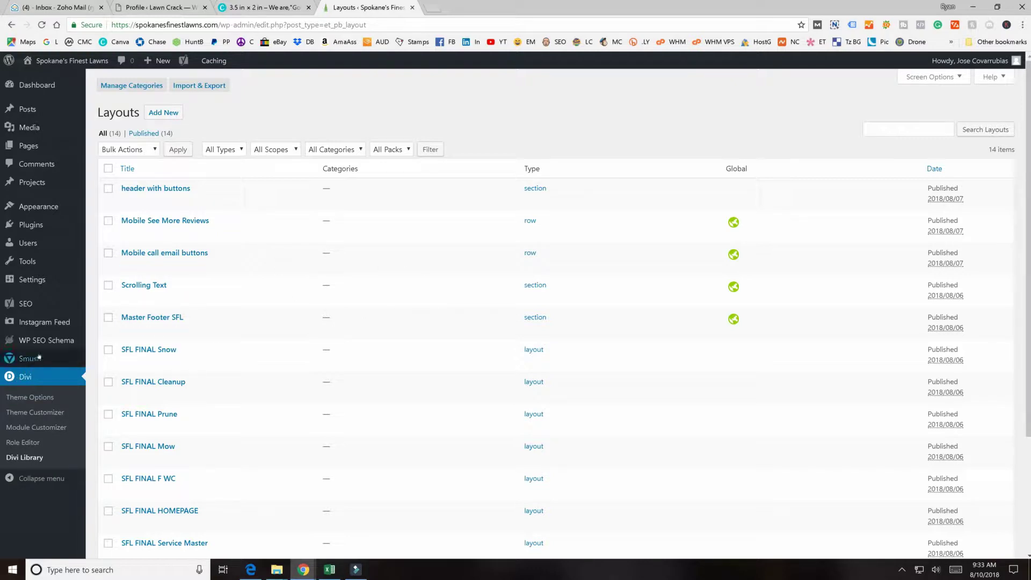
Open the list of installed plugins and point out the Yoast SEO entry.
click(29, 226)
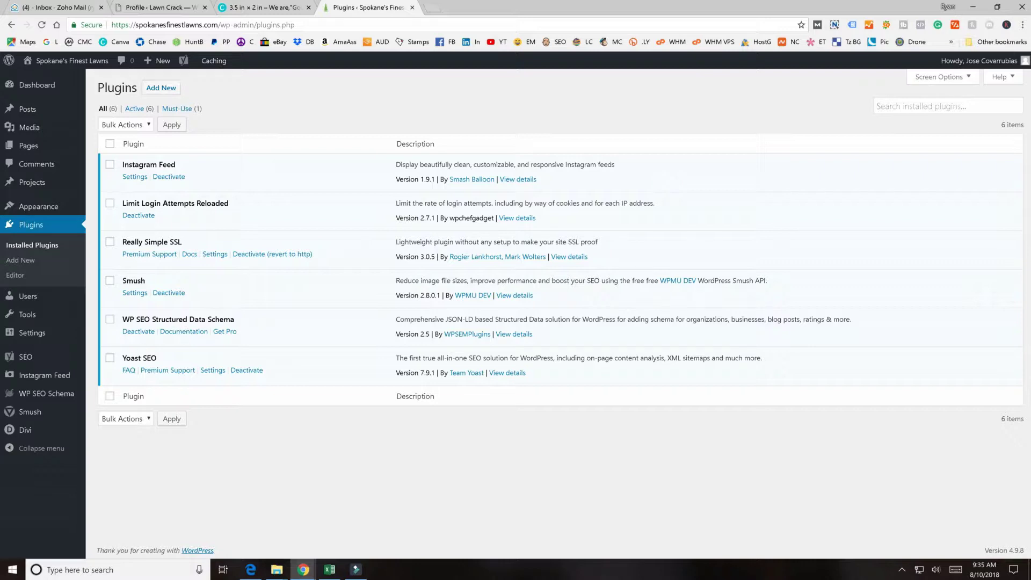
drag(121, 359, 181, 357)
click(176, 357)
Open the WP SEO Schema general settings and review the business details, operation hours, coordinates and address fields.
mouse_move(37, 394)
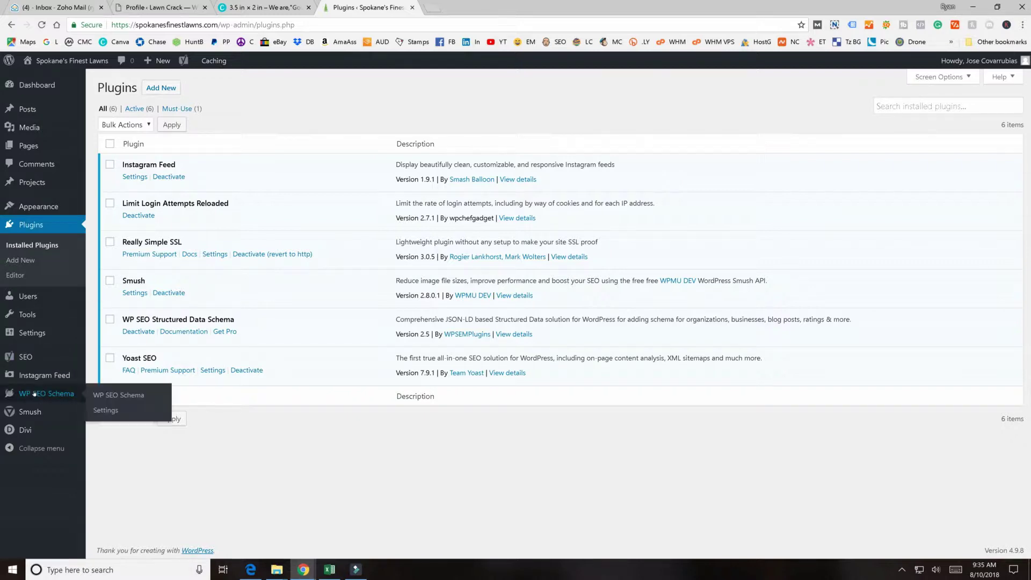
click(37, 396)
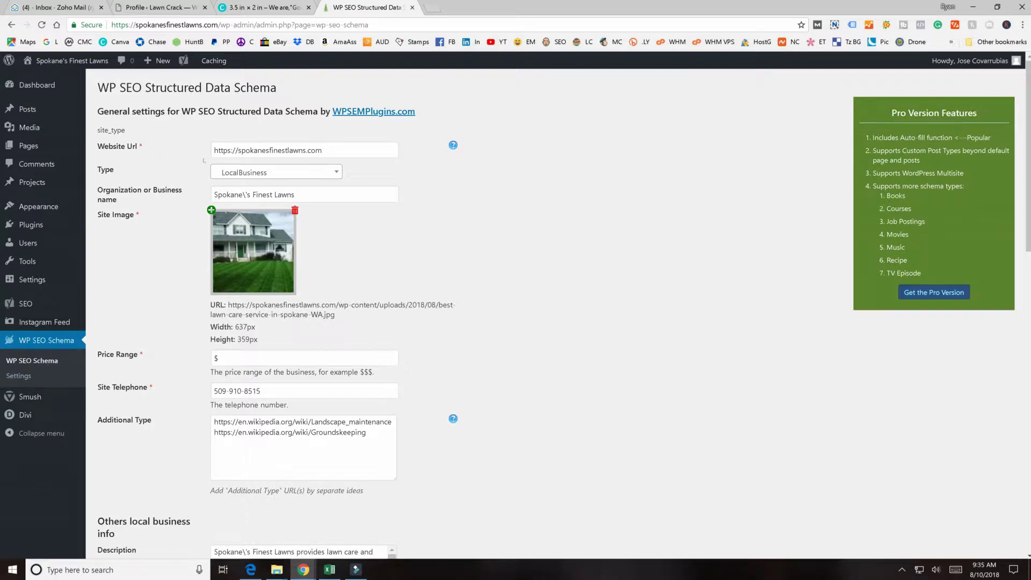
scroll(360, 247, down, 8)
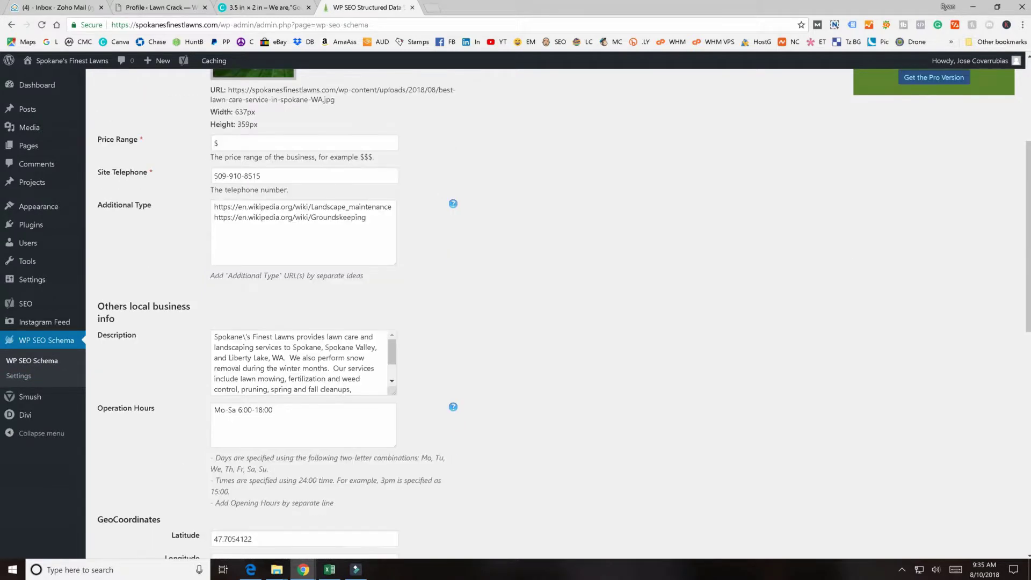
scroll(359, 247, down, 7)
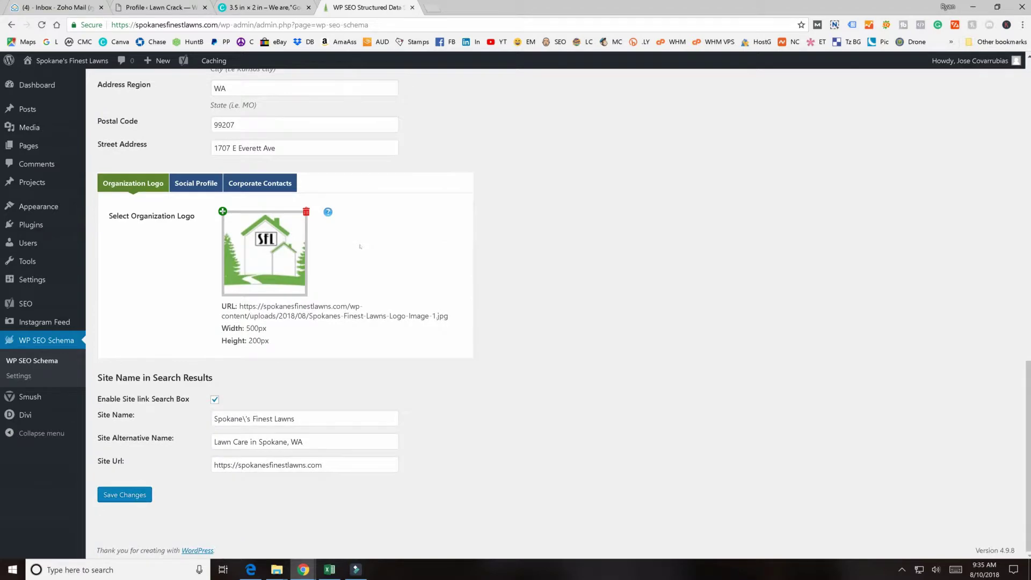
scroll(360, 246, up, 14)
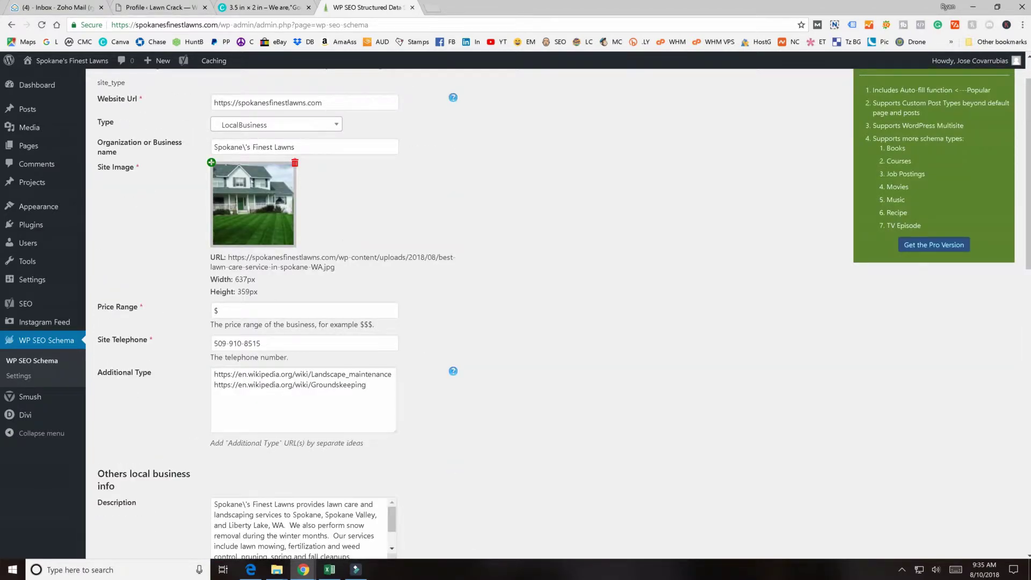
scroll(304, 210, down, 8)
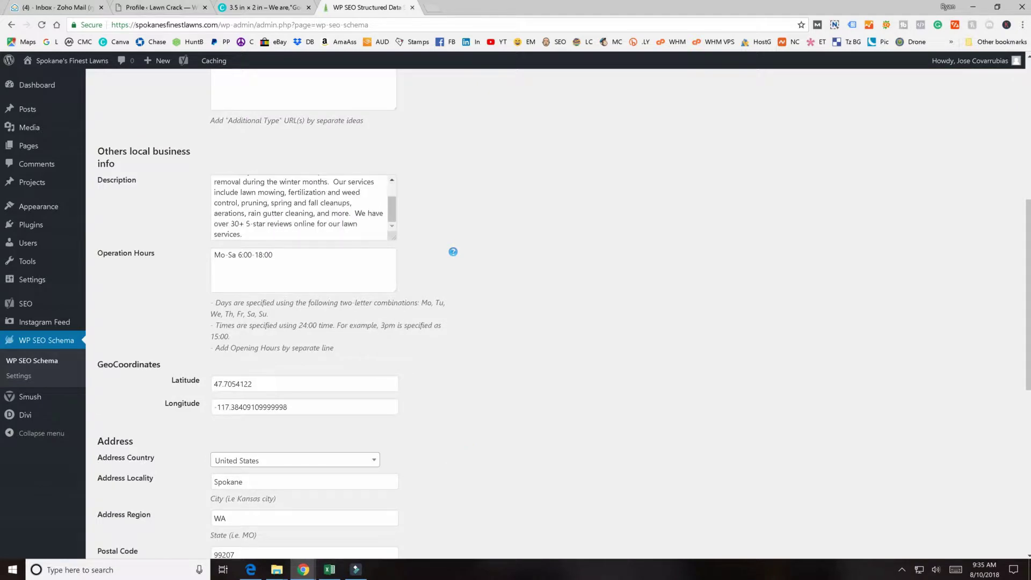
Check the schema's Social Profile and Corporate Contacts sections, and the site name settings for search results.
scroll(555, 313, down, 5)
click(186, 346)
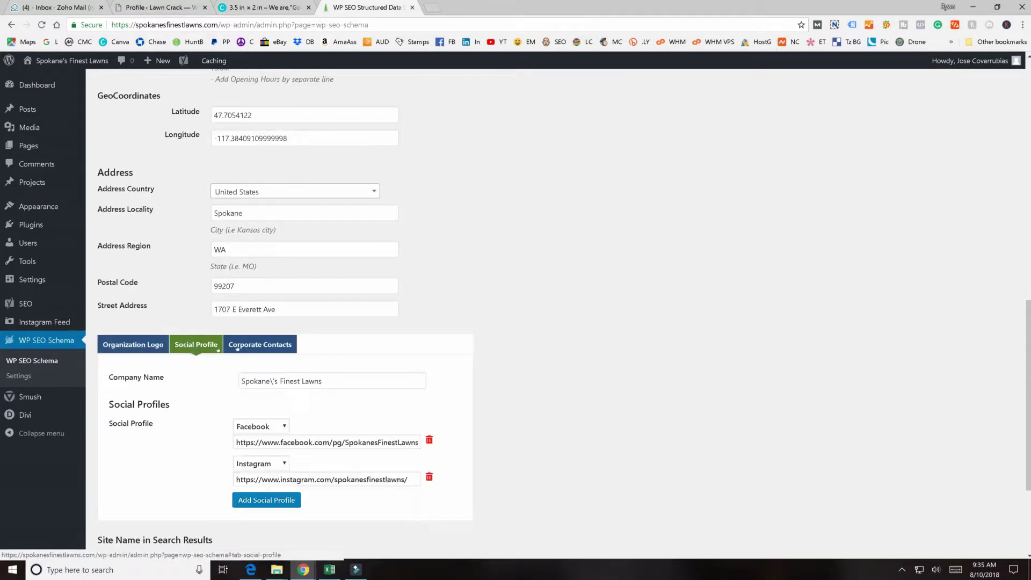
click(239, 346)
click(192, 346)
scroll(334, 356, down, 3)
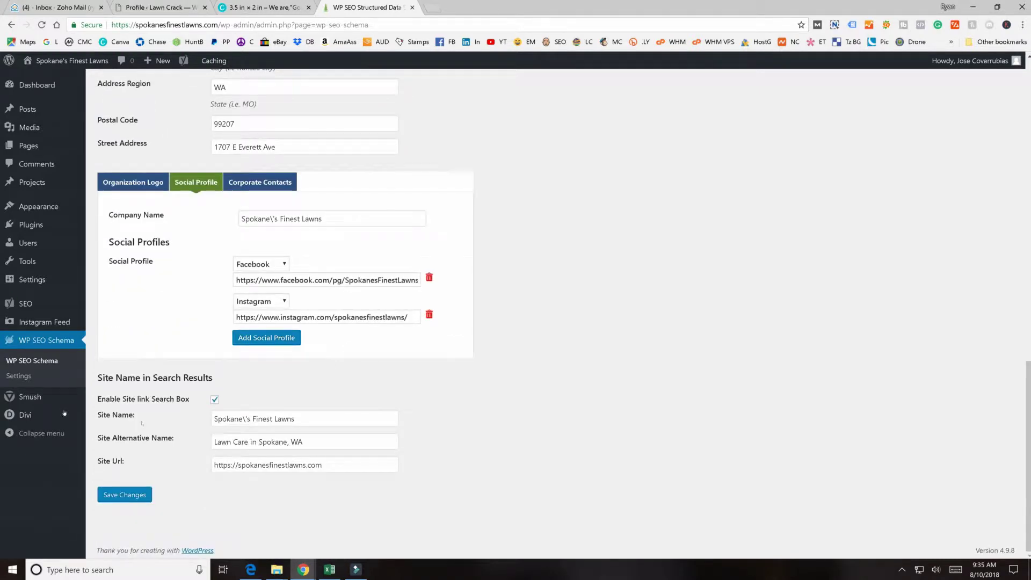
Set the plugin's Business / Org Schema to Sitewide in the Schema Settings and save the changes.
click(16, 380)
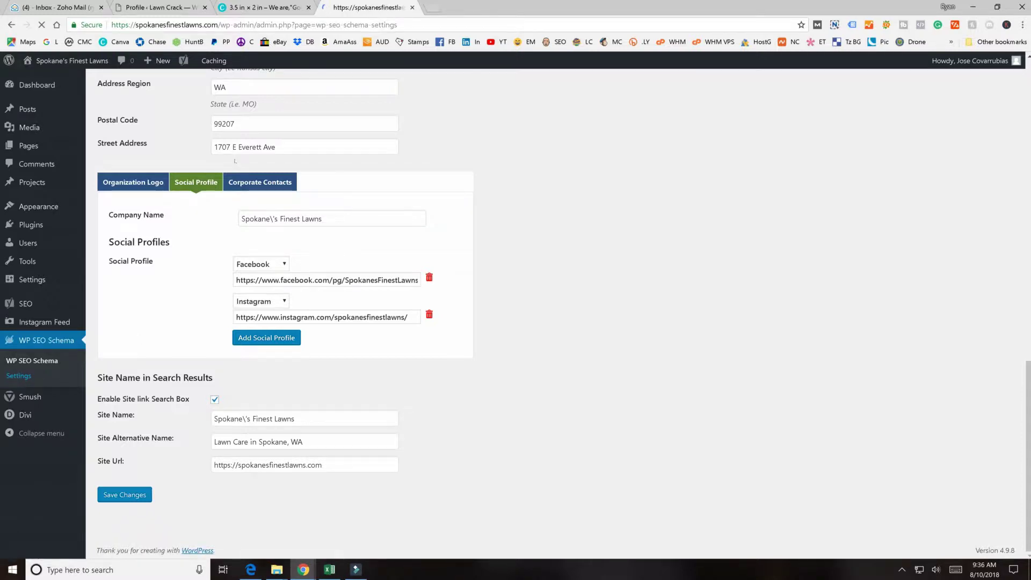
click(215, 119)
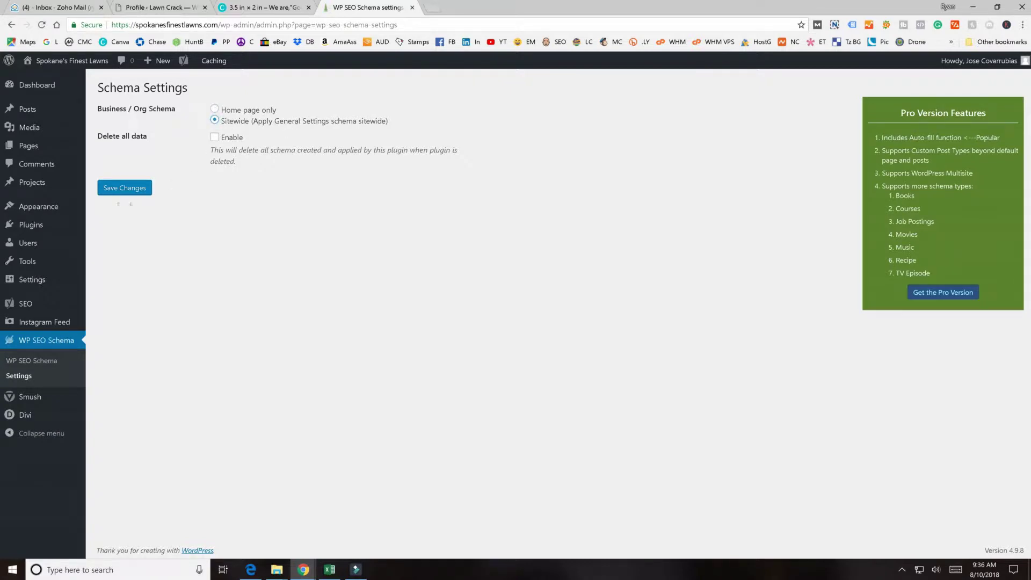
click(124, 189)
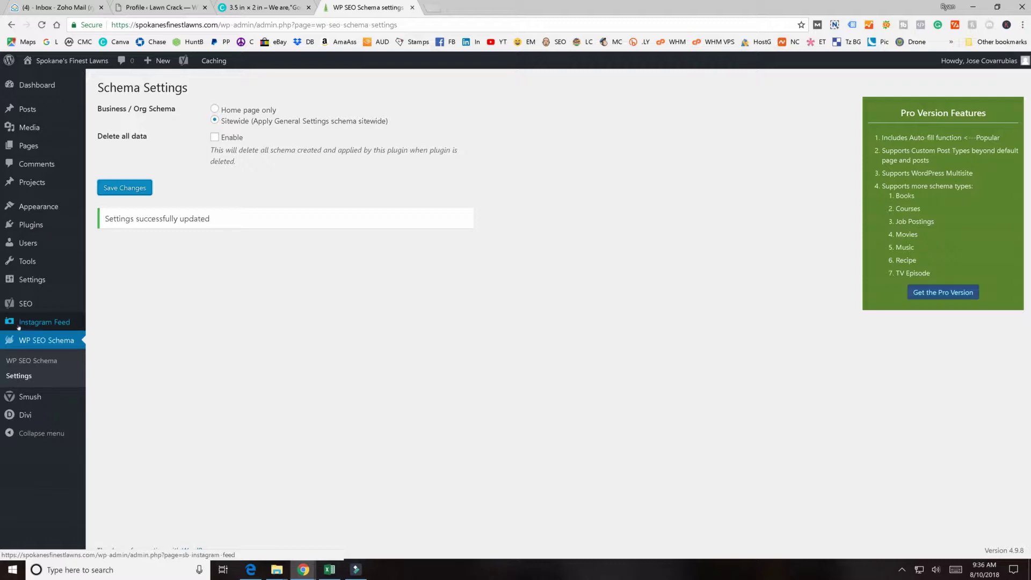
Open Yoast SEO's general settings and review its features, the XML sitemaps help text and the Webmaster Tools verification fields.
click(32, 305)
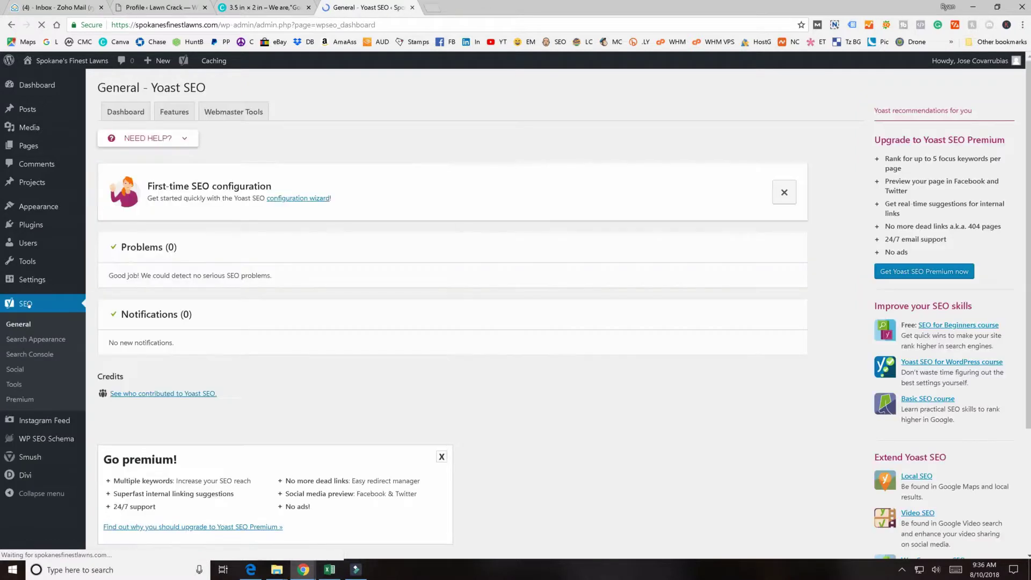
click(167, 111)
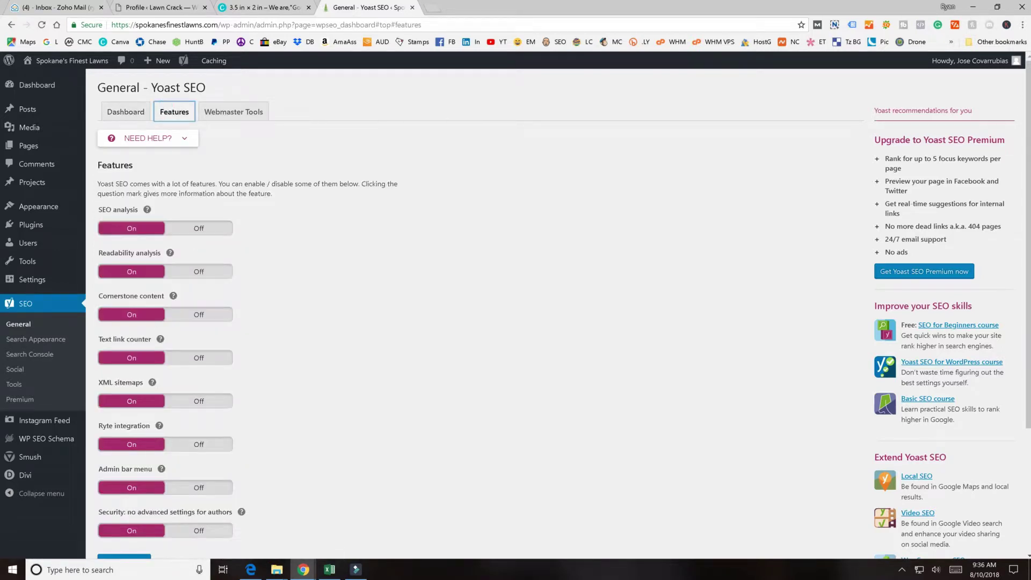
click(151, 382)
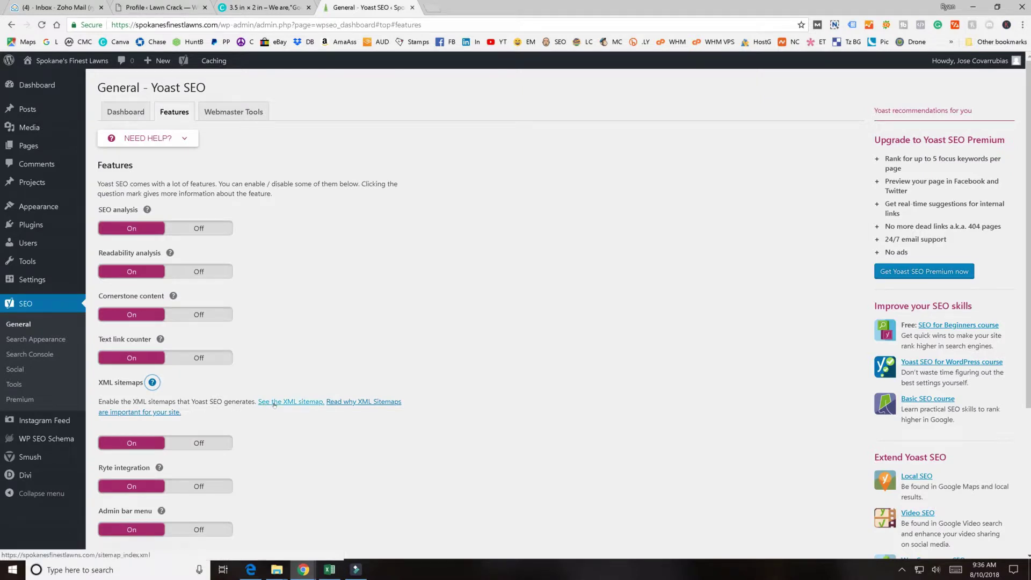
click(232, 112)
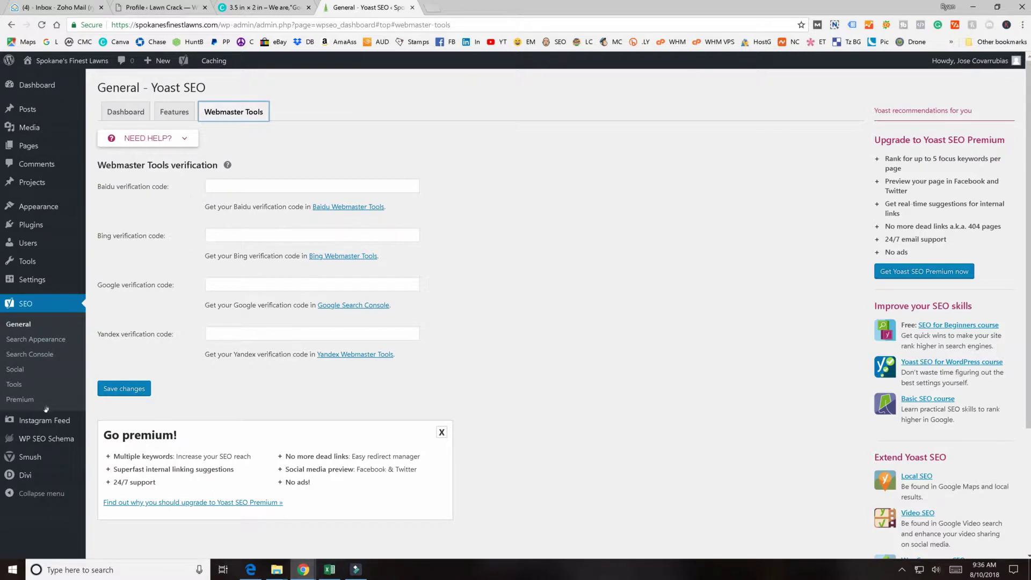
Open the Integration section of the Divi Theme Options and review its code enabling options and head code.
click(26, 482)
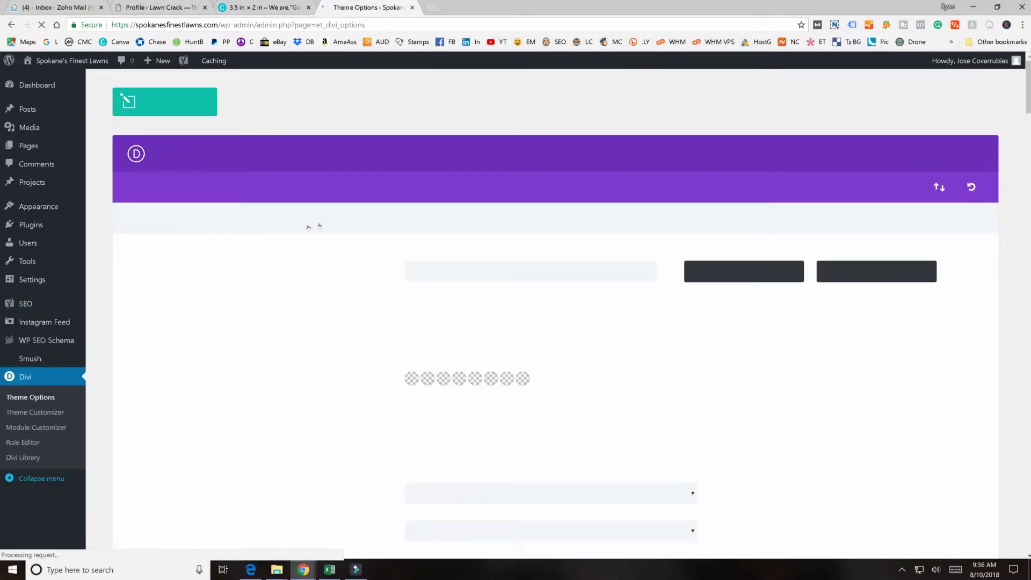
click(455, 188)
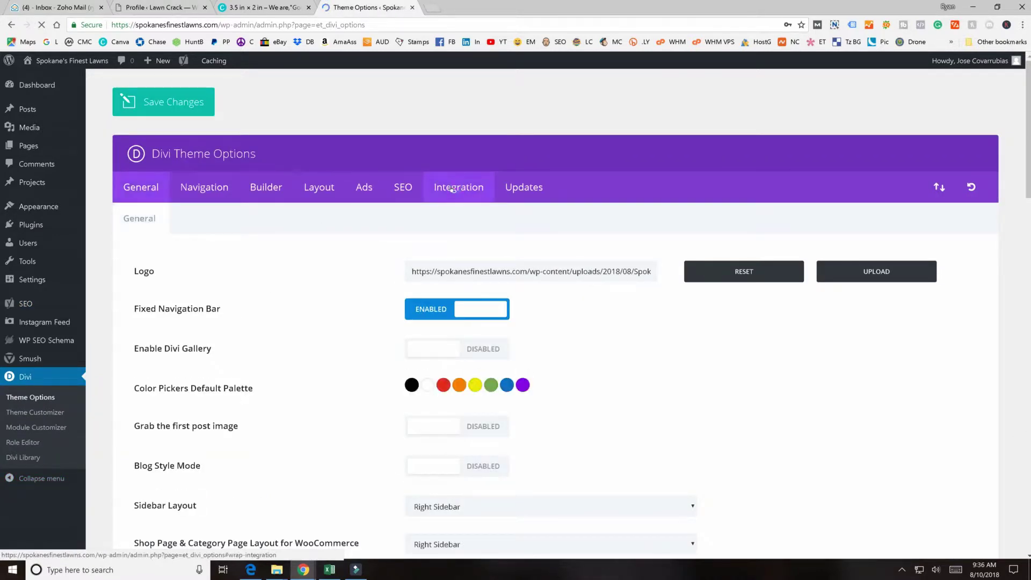
scroll(462, 252, down, 2)
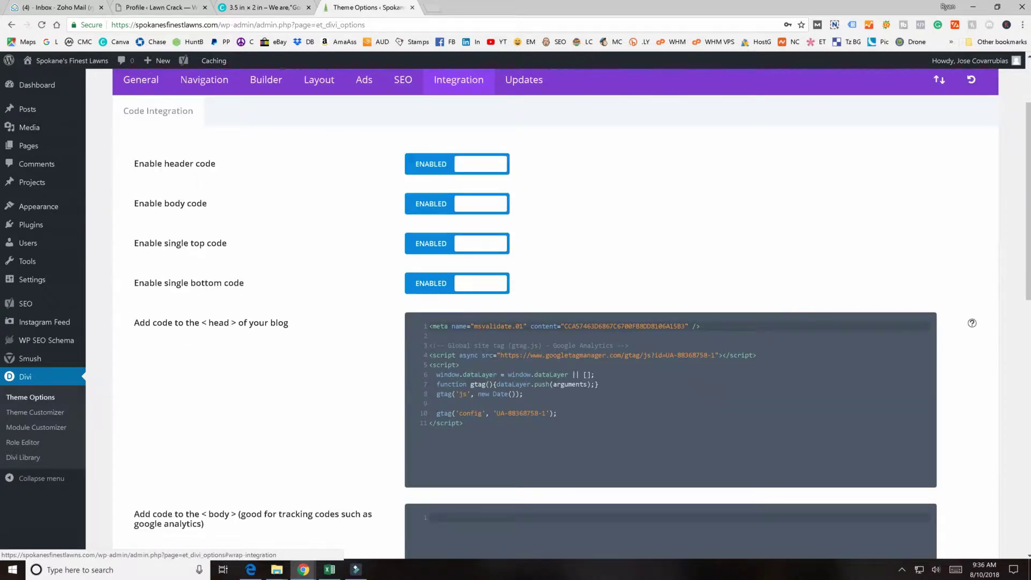
scroll(234, 337, down, 2)
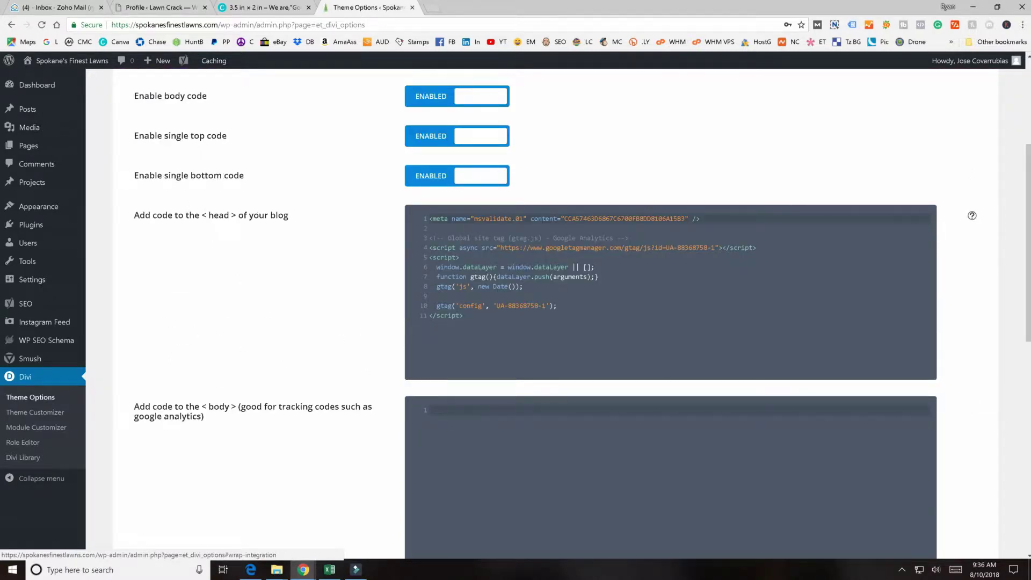
Examine the Google Analytics script and msvalidate meta tag in the head code, and the body and post code fields.
click(478, 247)
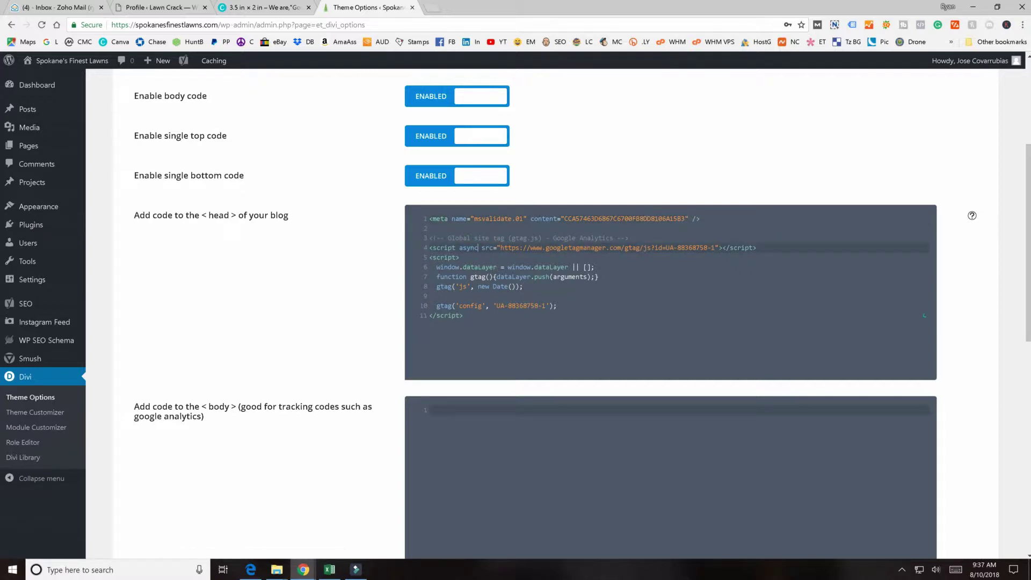
drag(444, 219, 463, 316)
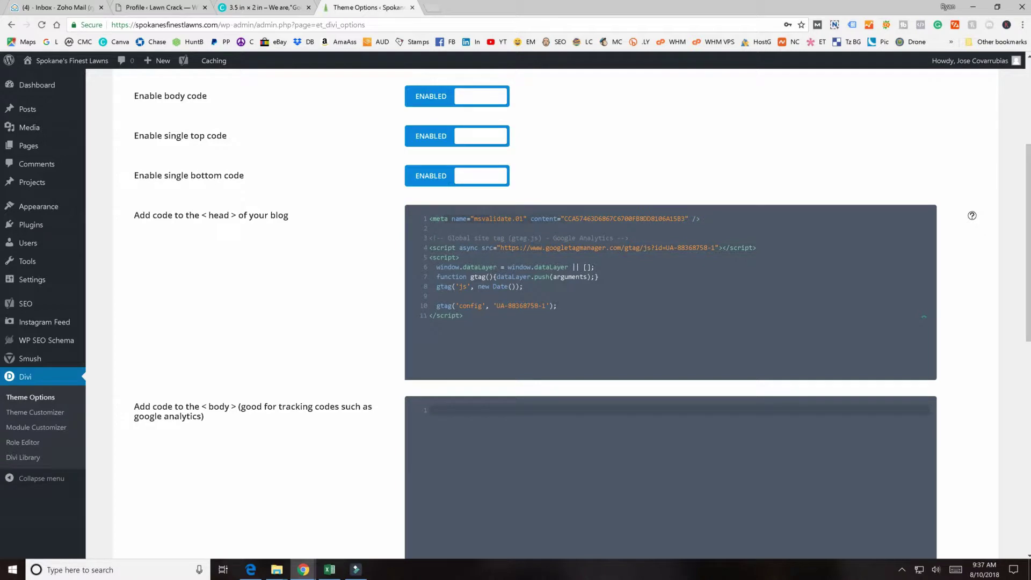
click(610, 219)
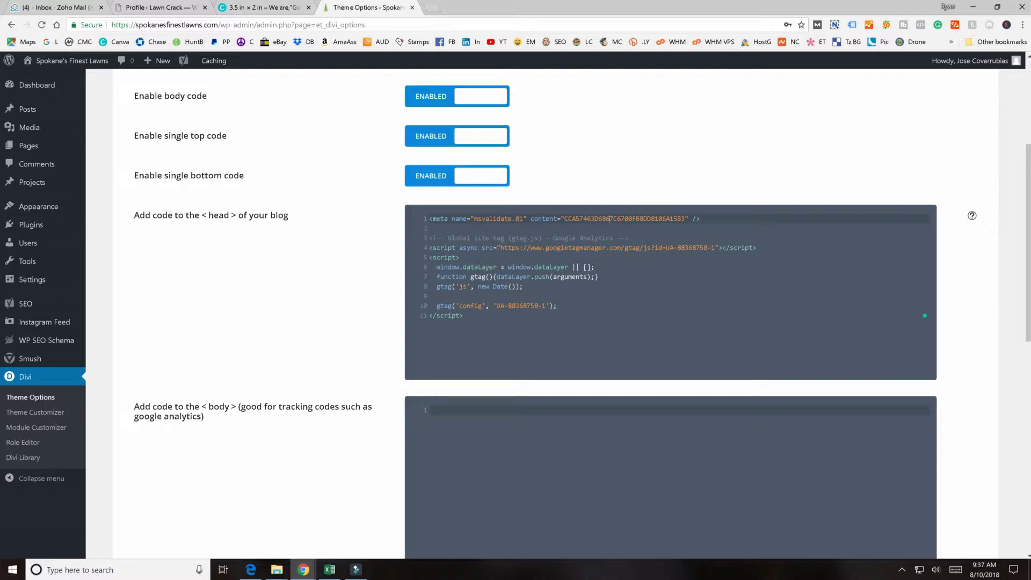
scroll(553, 413, down, 4)
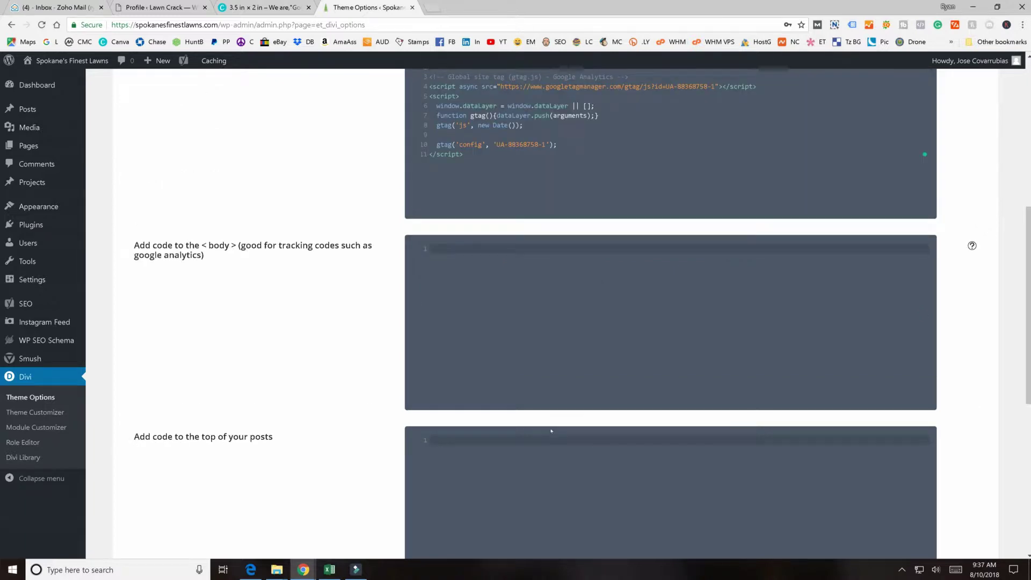
Open Yoast SEO's Search Appearance settings and review the general title separator and Knowledge Graph company options.
scroll(552, 413, up, 3)
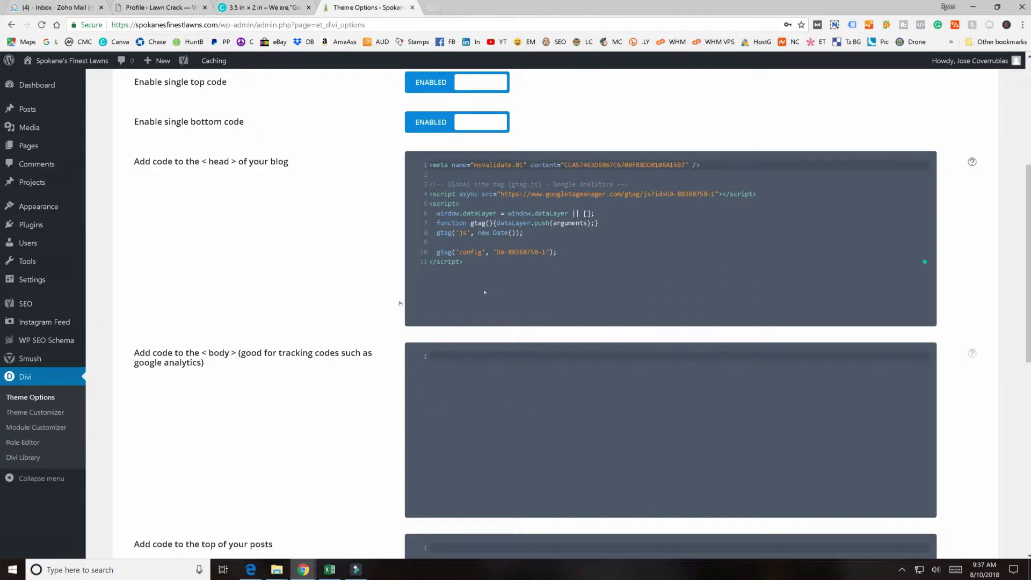
scroll(374, 400, up, 3)
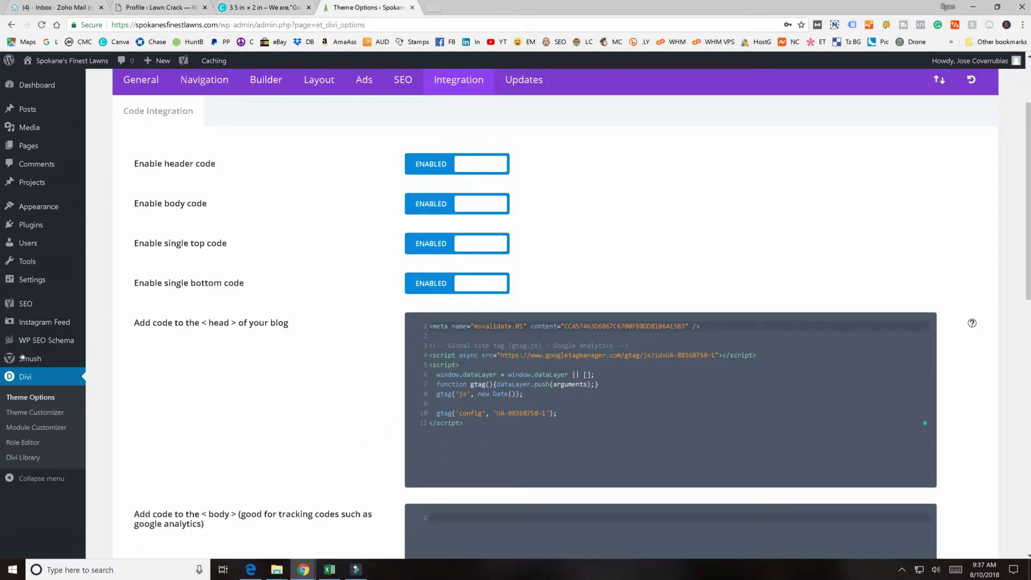
click(19, 305)
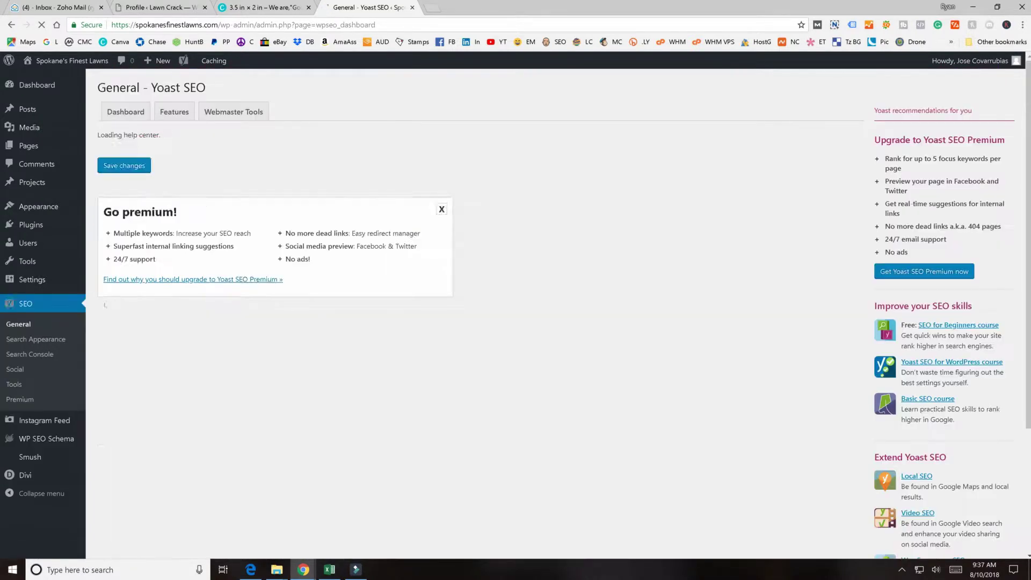
click(43, 339)
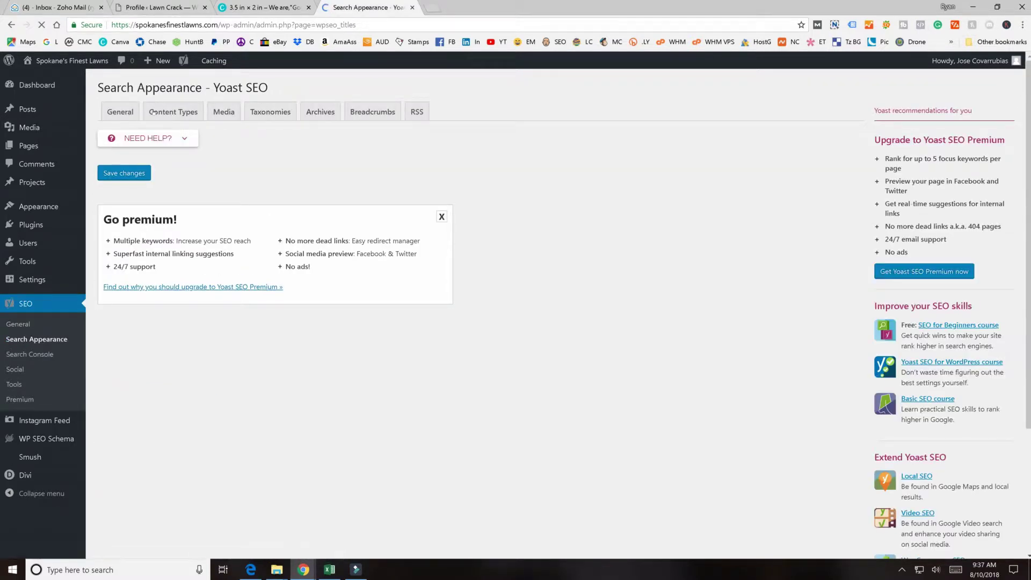
click(133, 116)
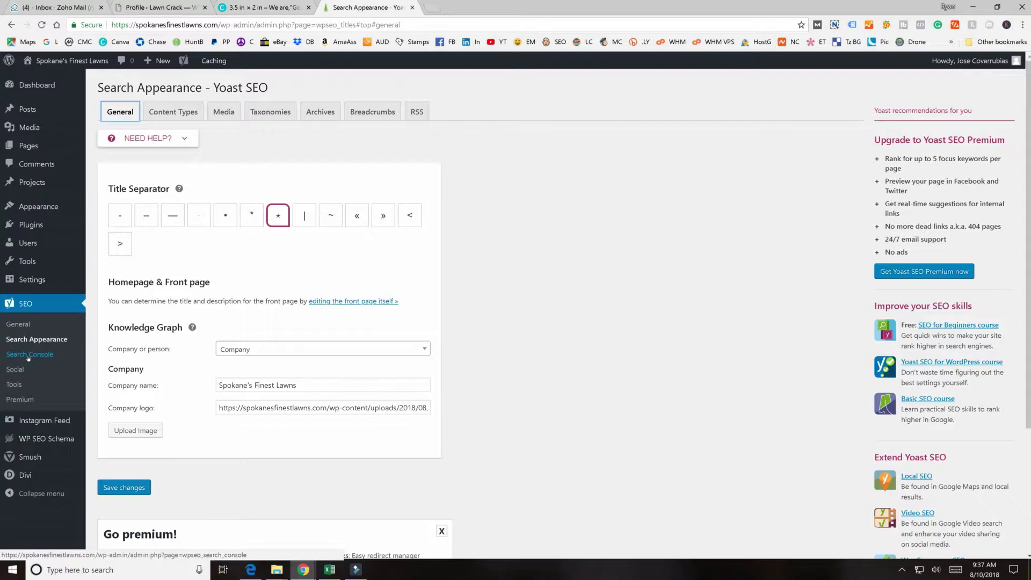
Review the site's General Settings down to the cache level, and open the Writing Settings.
mouse_move(28, 282)
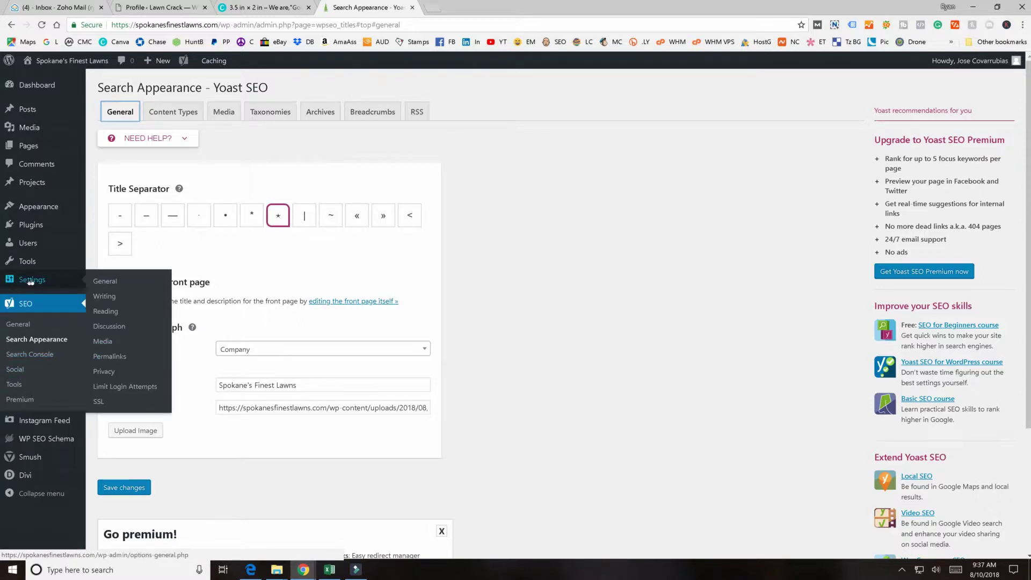
click(105, 287)
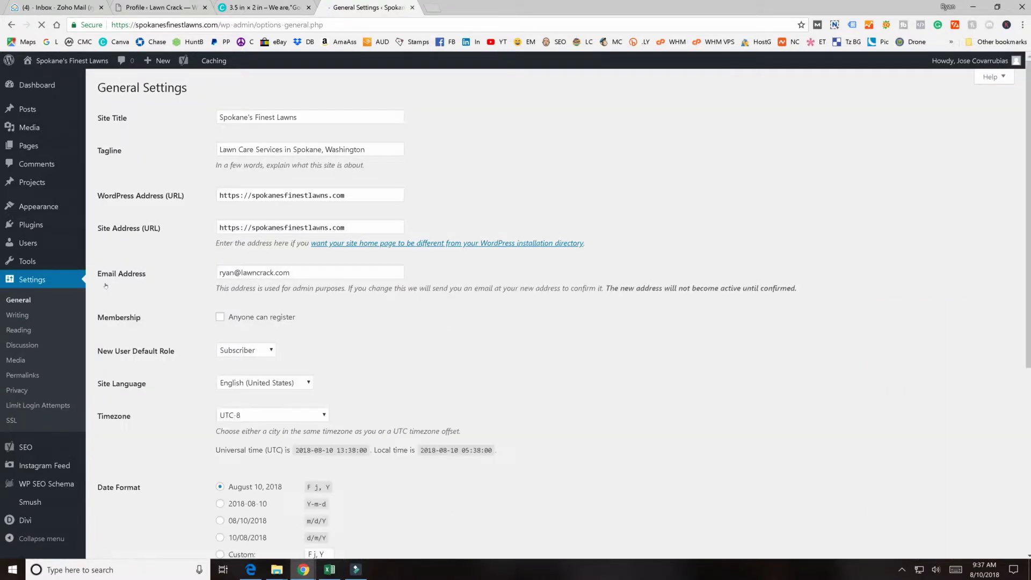
scroll(553, 275, down, 6)
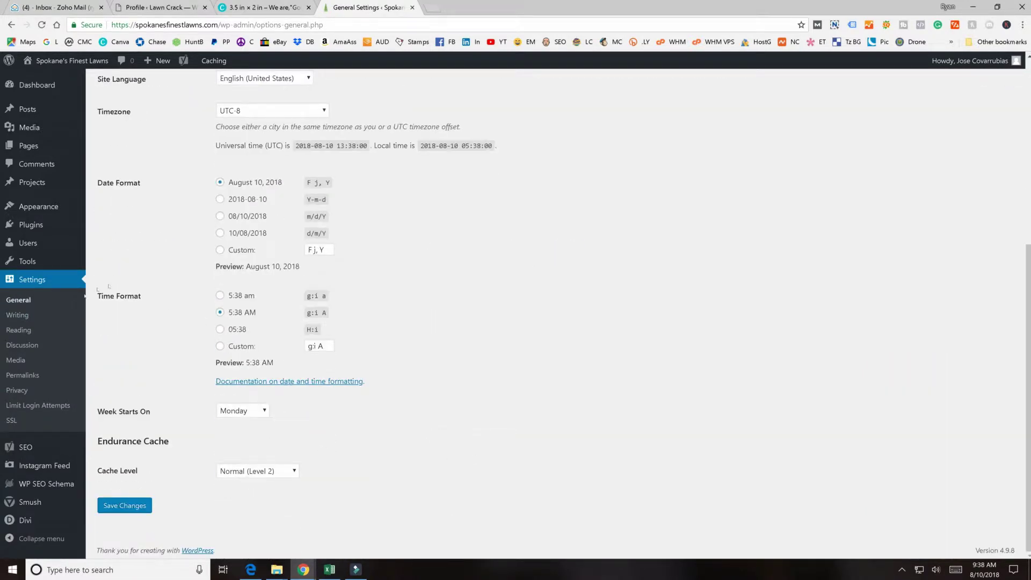
click(18, 318)
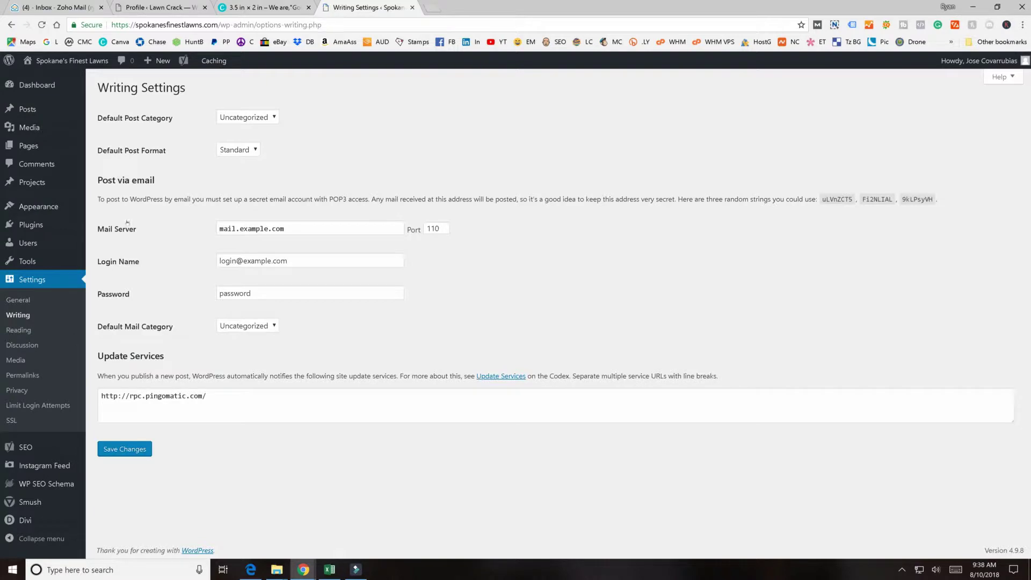
Go through the site's Reading, Discussion, Permalink and Privacy settings pages in turn.
click(17, 331)
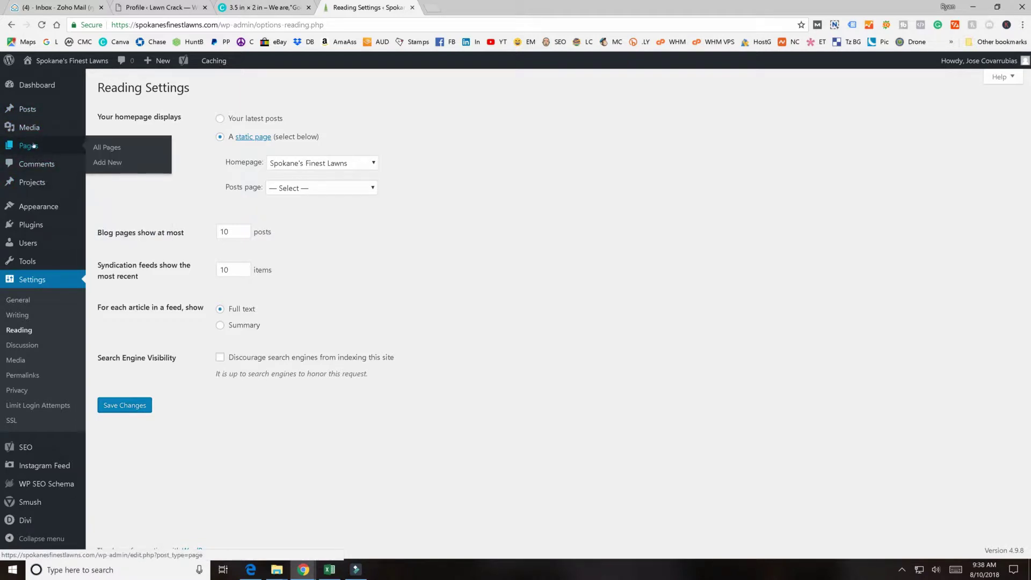
click(23, 349)
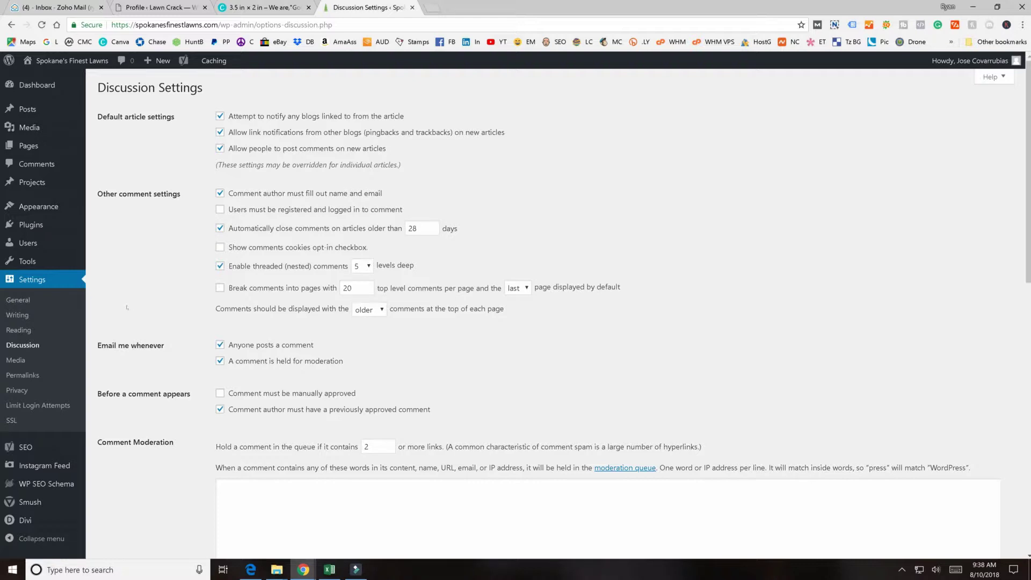
click(15, 375)
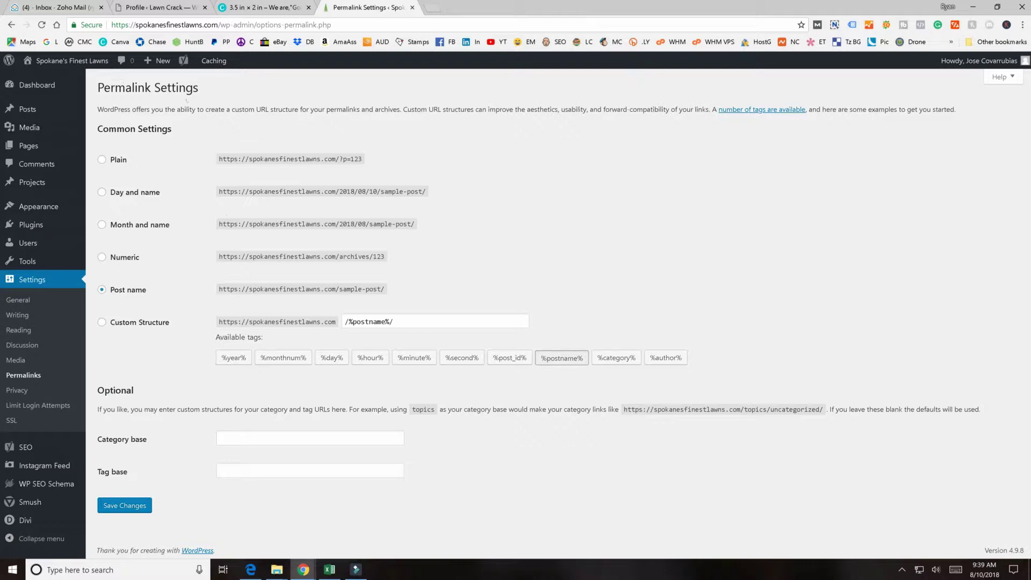
click(16, 391)
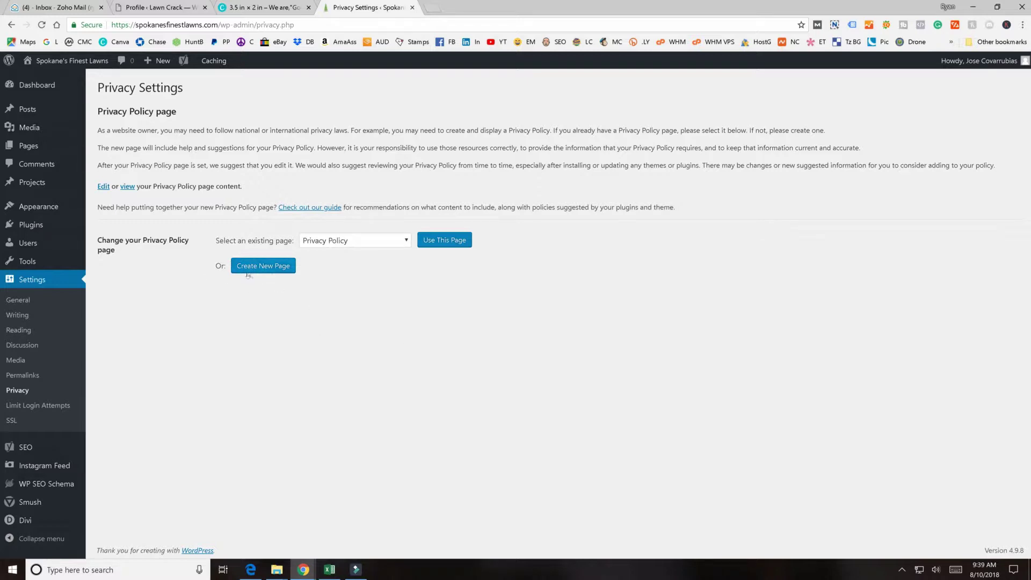
Open the site's Menus editor and show the list of menus available for editing.
mouse_move(31, 261)
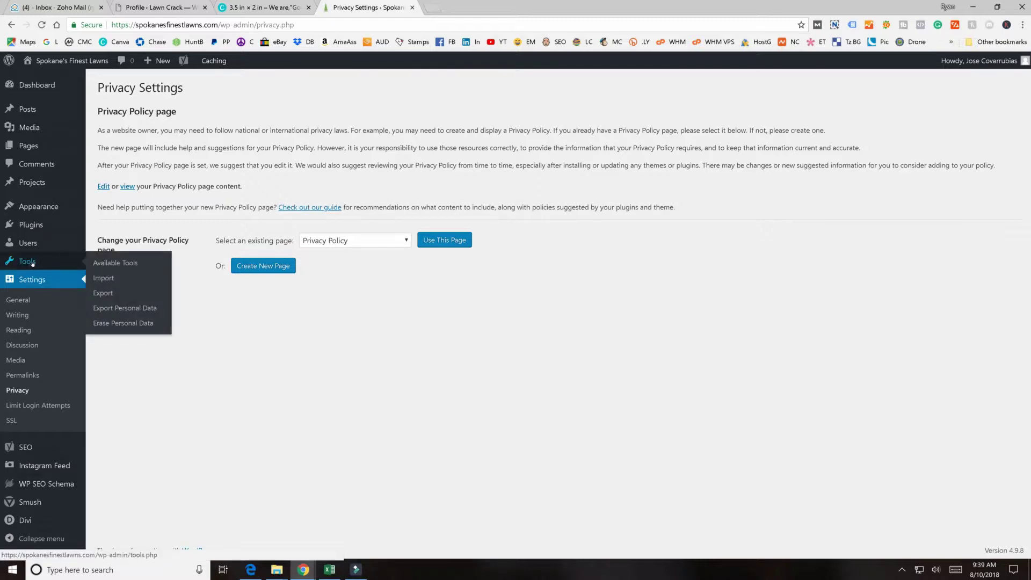
mouse_move(26, 244)
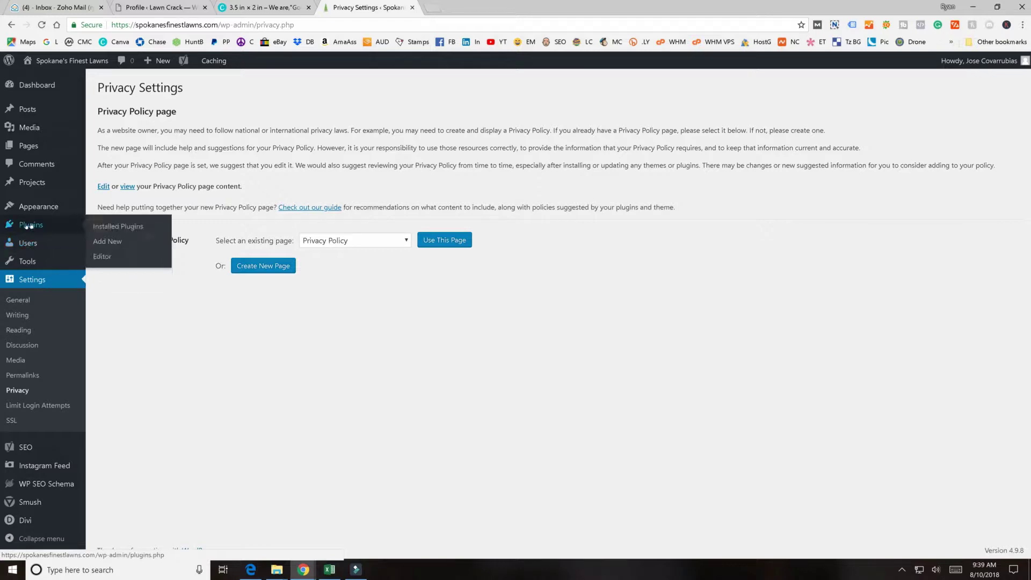
mouse_move(28, 208)
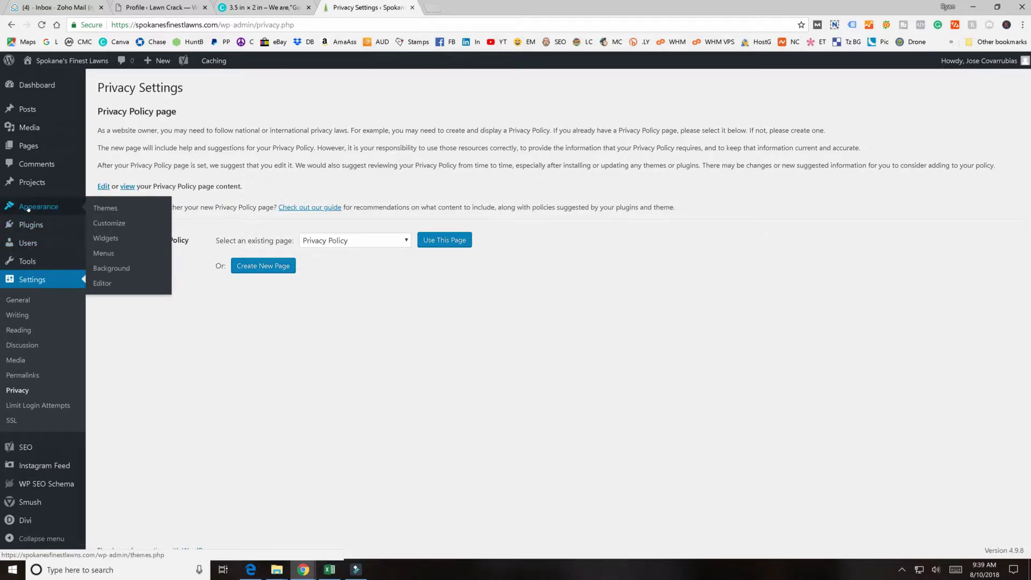
click(99, 257)
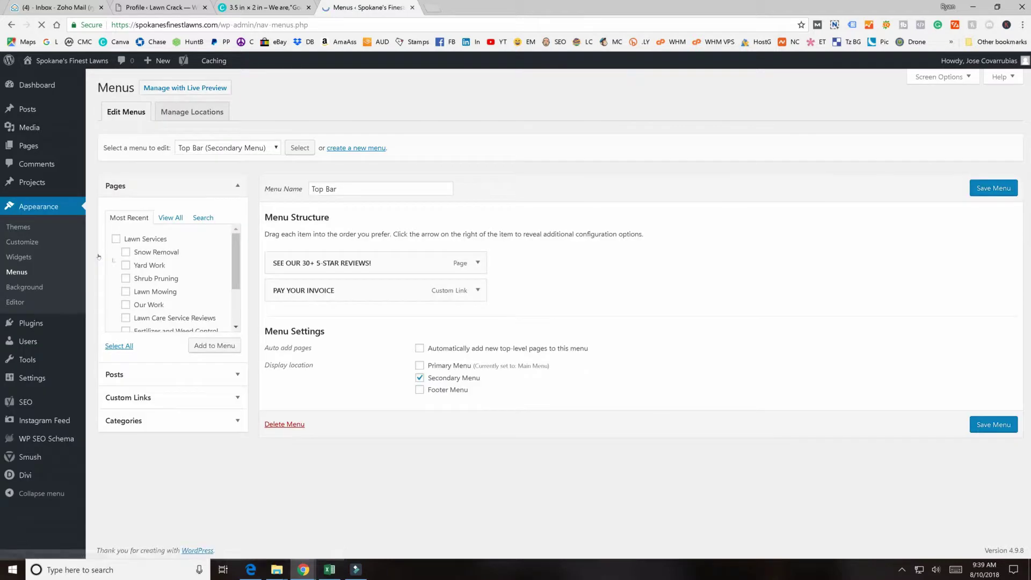
click(278, 148)
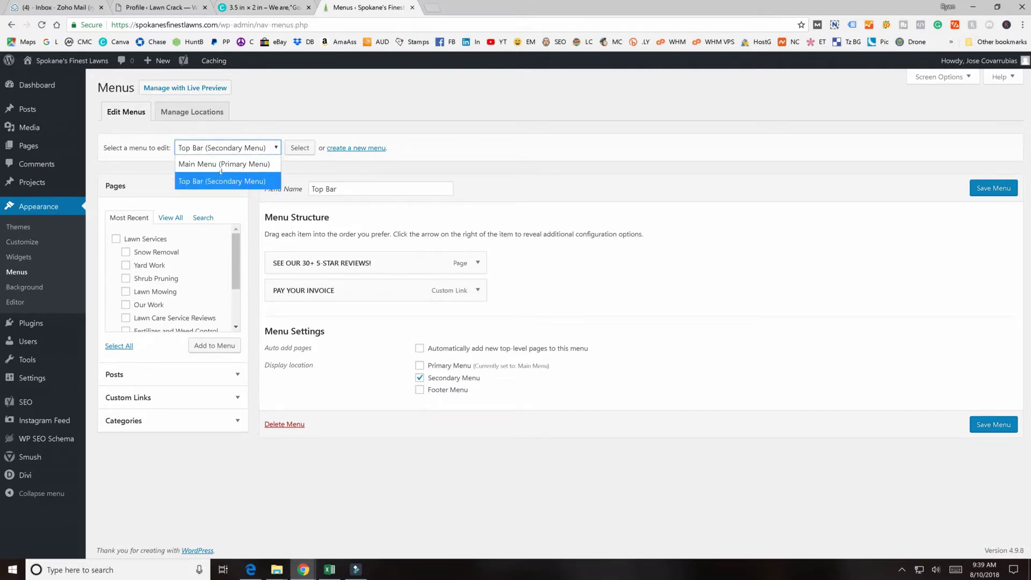
Open the live site in a new browser tab, view its header menus, and return to the Menus editor.
right_click(82, 63)
click(105, 70)
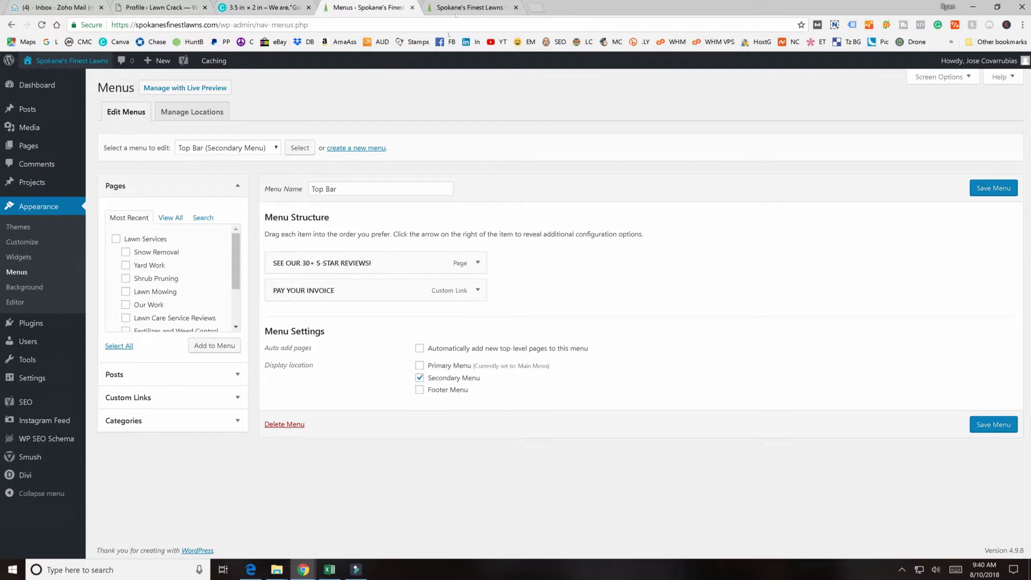
key(ctrl+Tab)
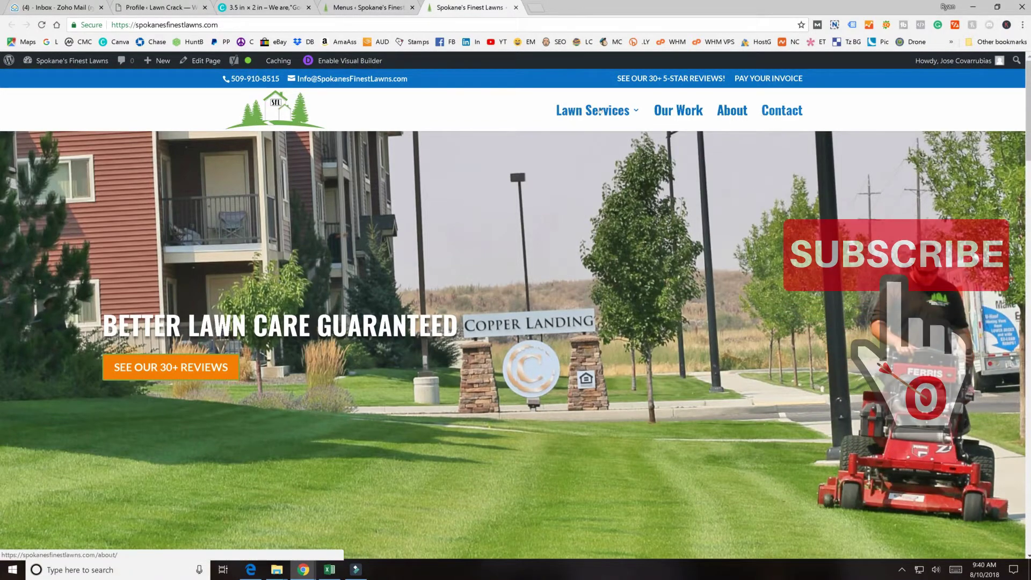
click(349, 7)
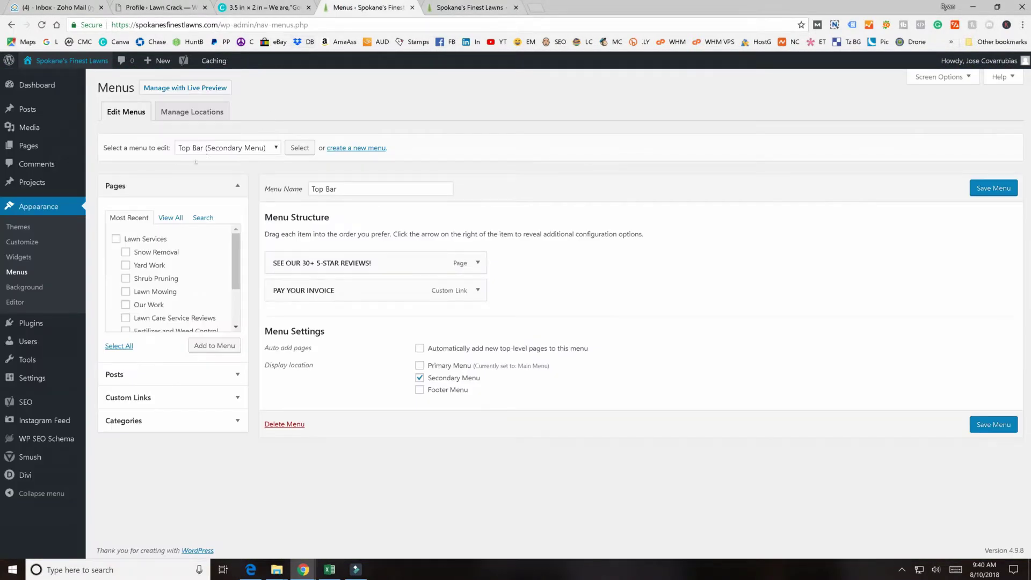
Load the Main Menu (Primary Menu) for editing and examine the Pages, Posts and Custom Links sources for menu items.
click(221, 148)
click(220, 160)
click(292, 149)
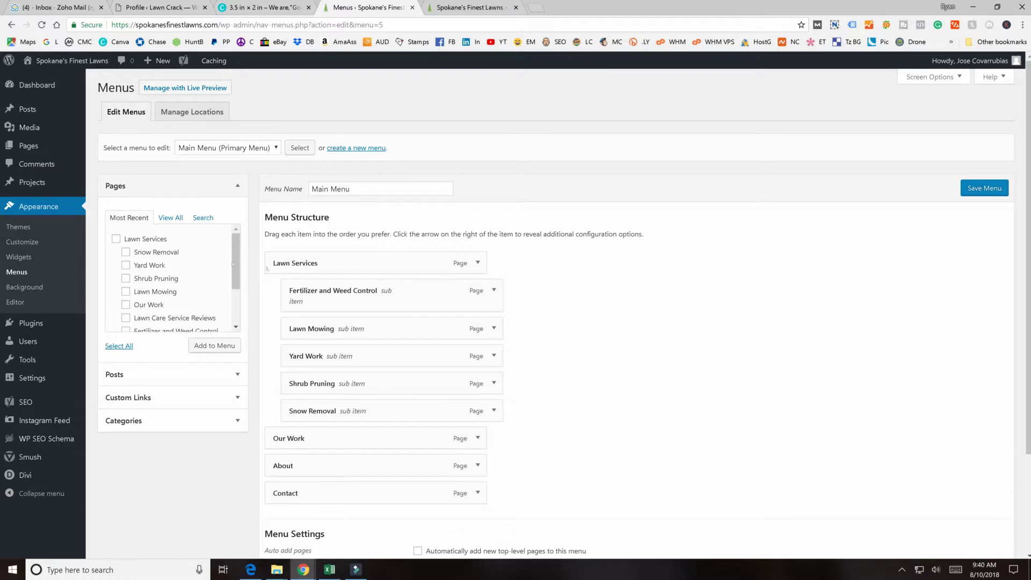
click(169, 372)
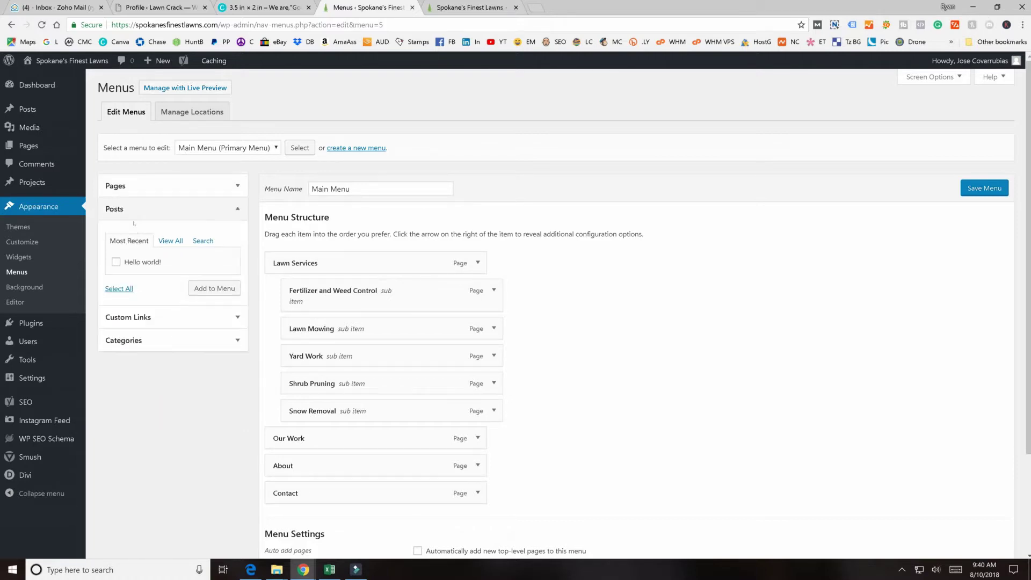
click(160, 186)
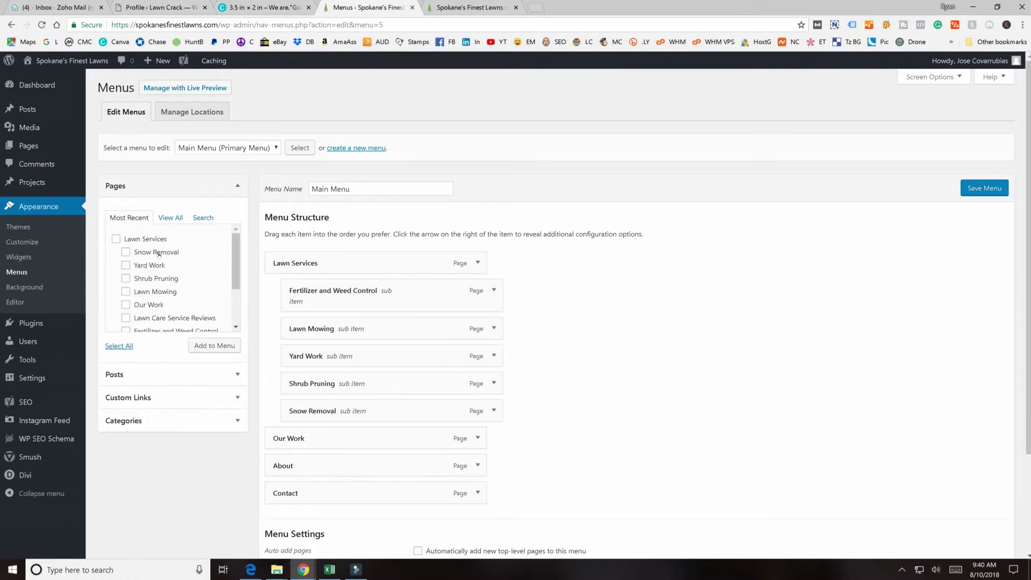
click(123, 376)
click(127, 317)
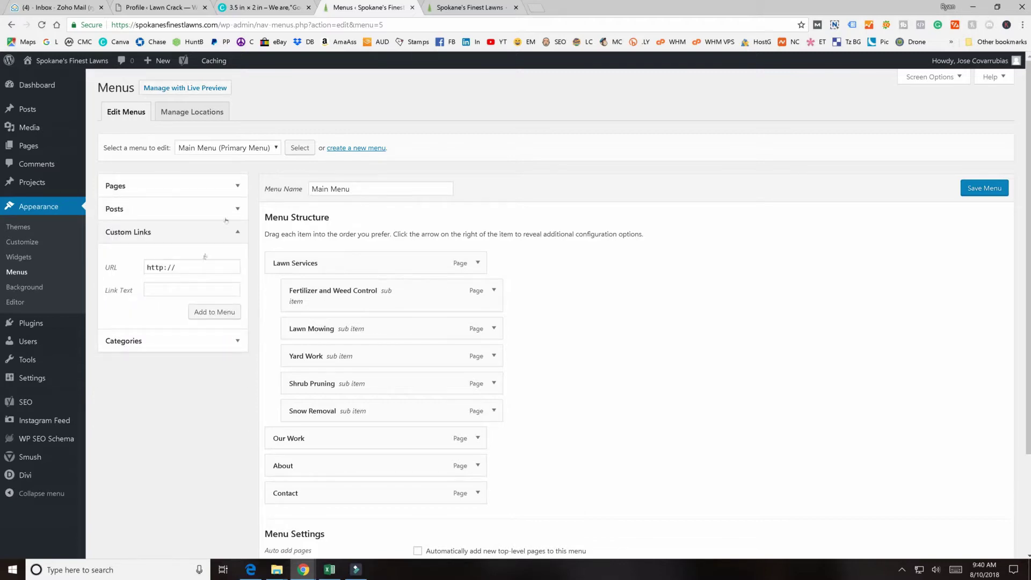
Compare the Custom Links URL and Link Text fields with the Pay Your Invoice link in the live site's header.
click(464, 7)
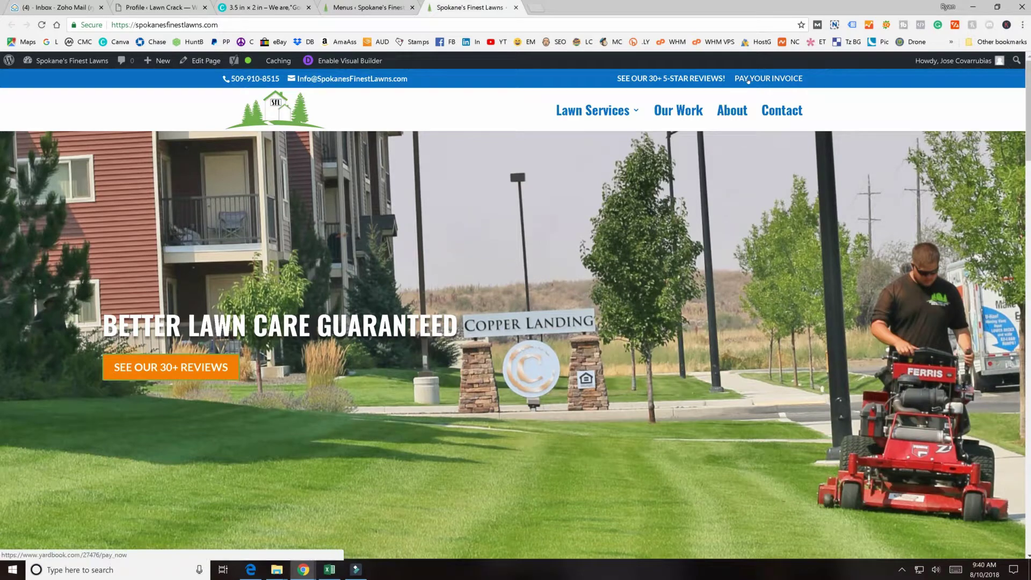
click(369, 7)
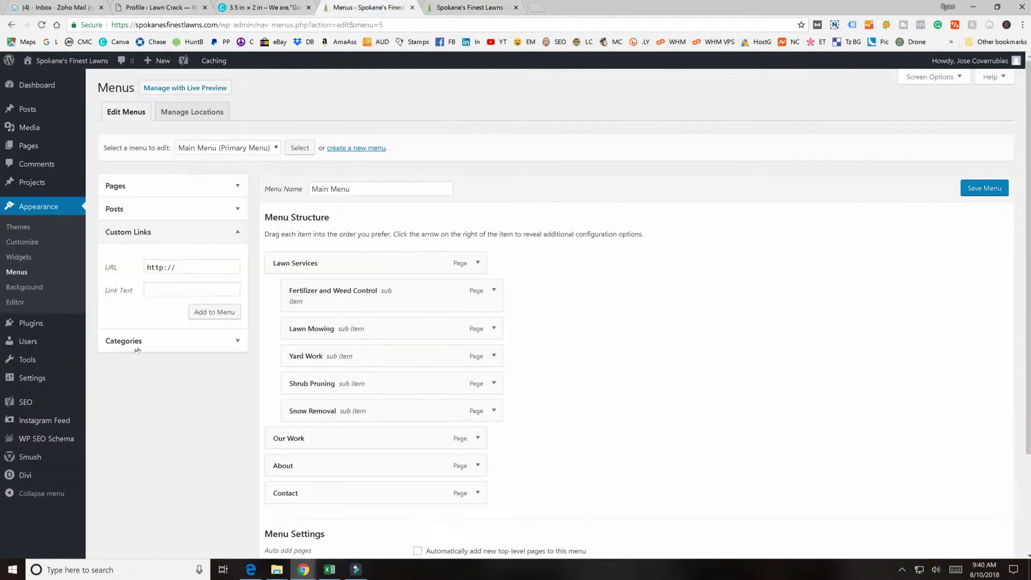
click(176, 267)
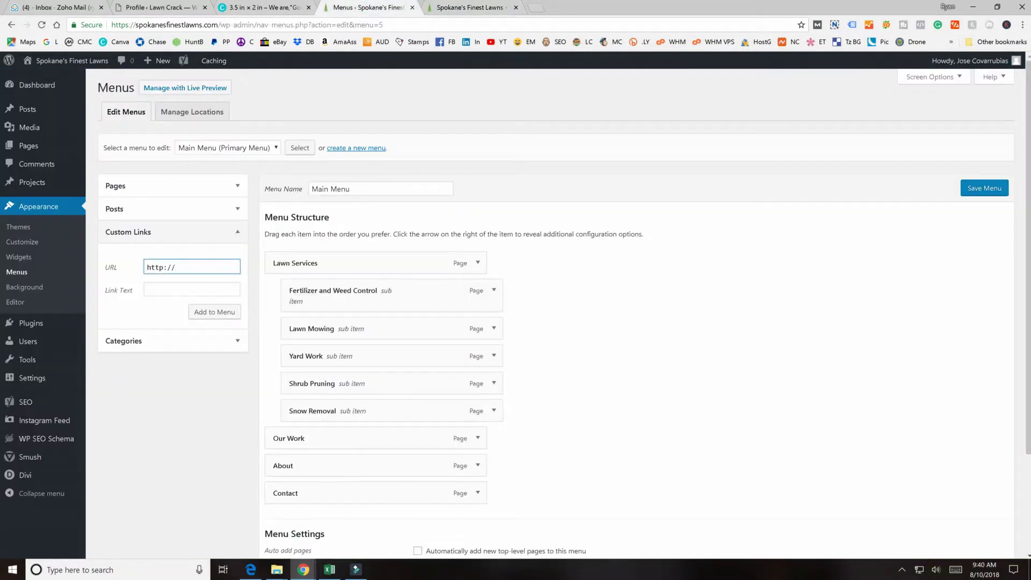
click(156, 289)
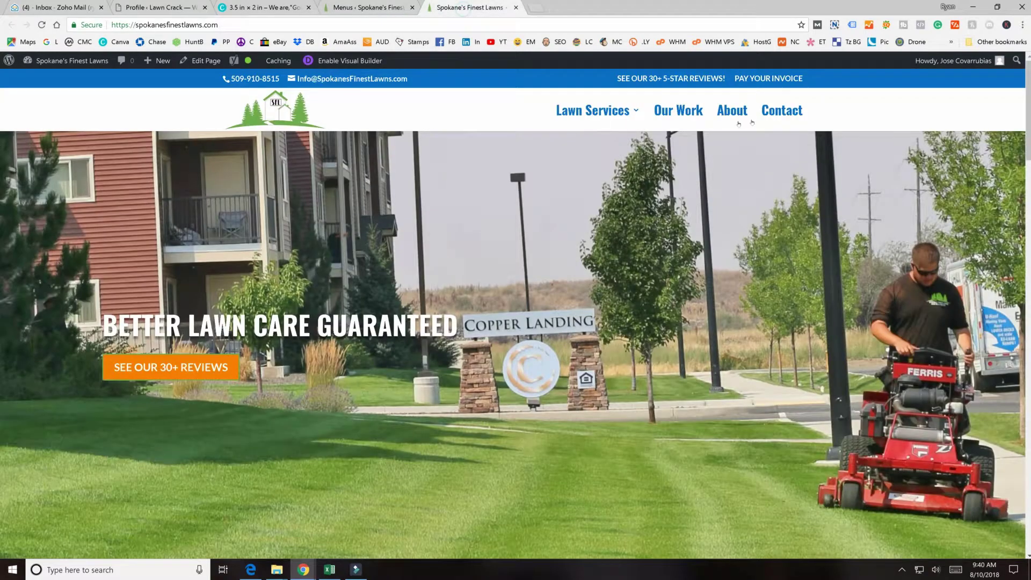
click(470, 7)
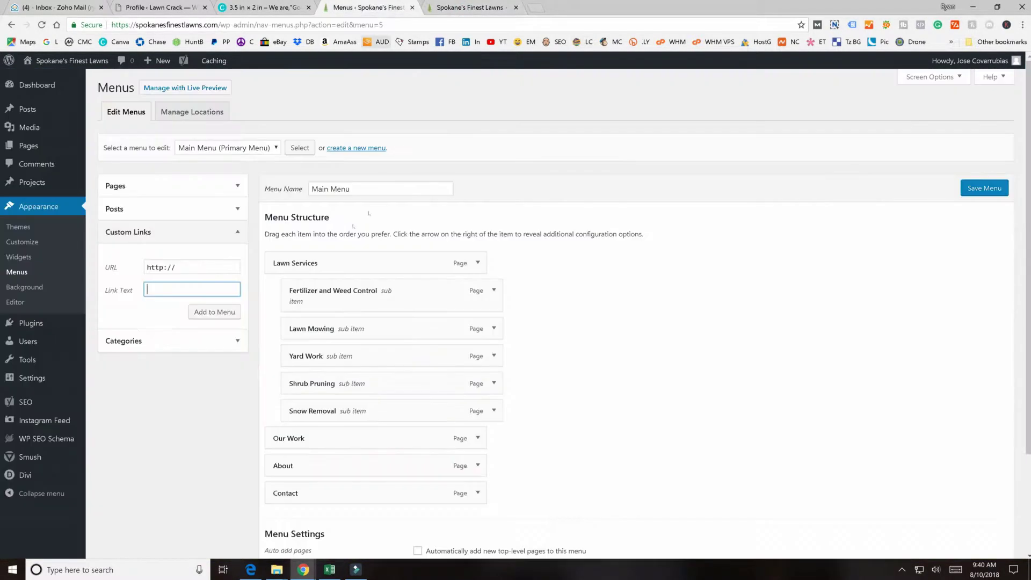
click(370, 8)
Open the list of all pages and review their SEO scores, SEO titles, meta descriptions and focus keywords.
mouse_move(10, 183)
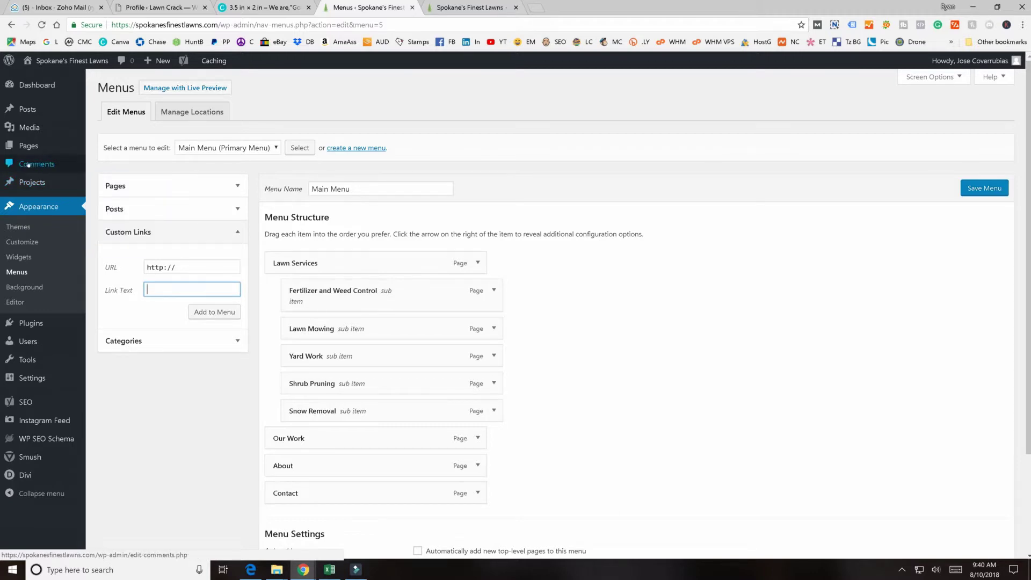
click(29, 146)
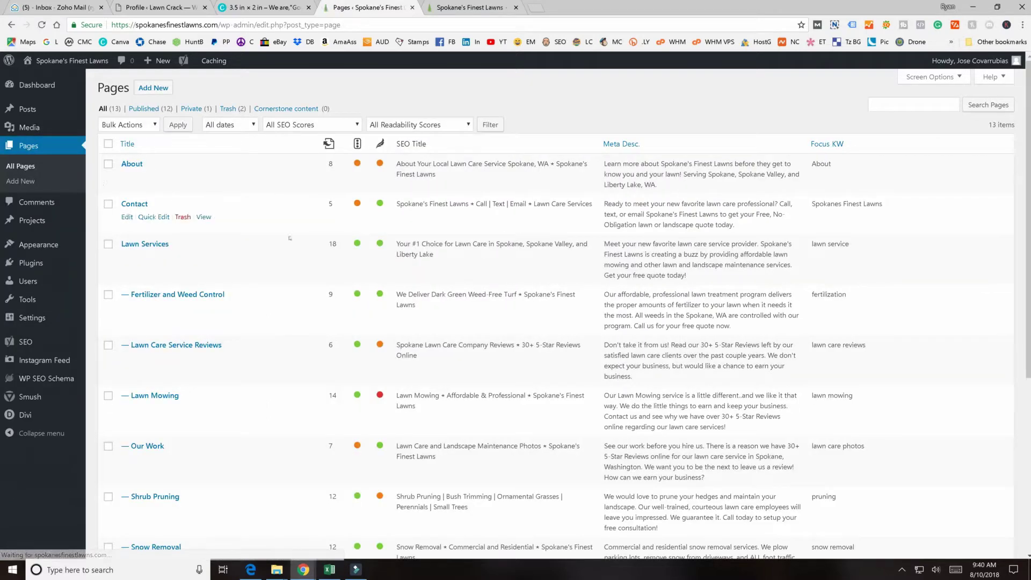
scroll(290, 238, down, 5)
scroll(283, 246, up, 4)
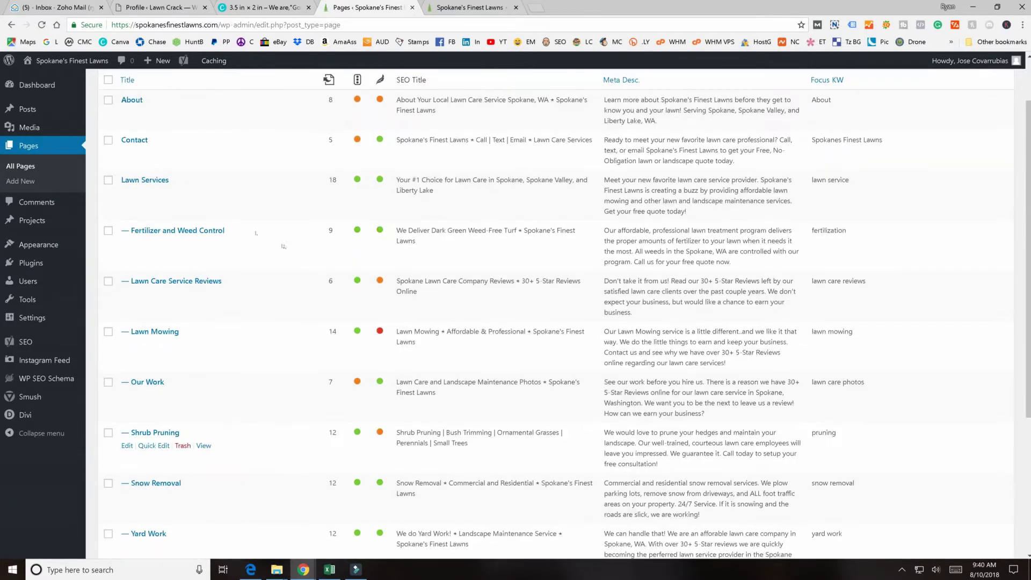
scroll(283, 246, up, 2)
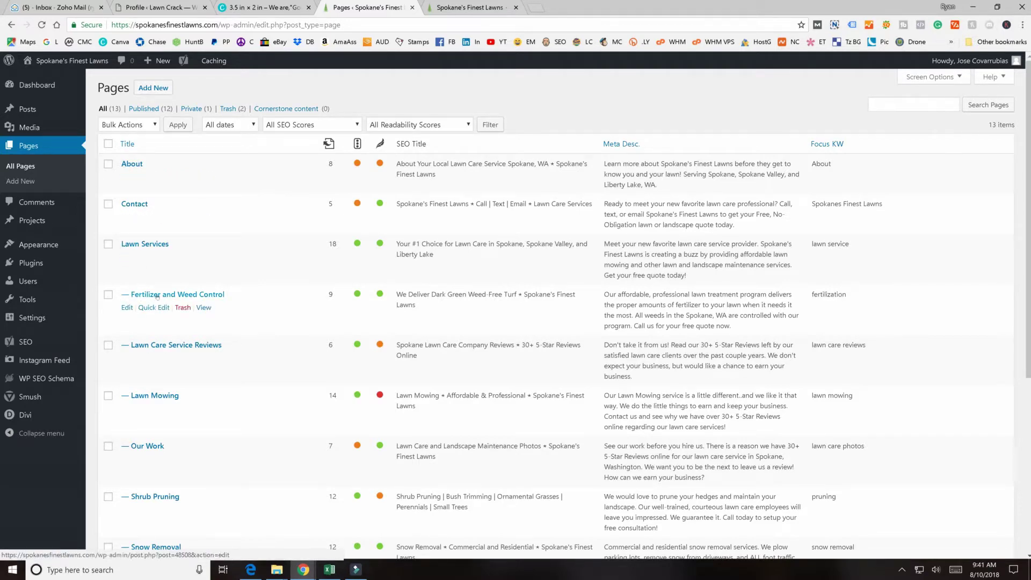
scroll(156, 295, down, 3)
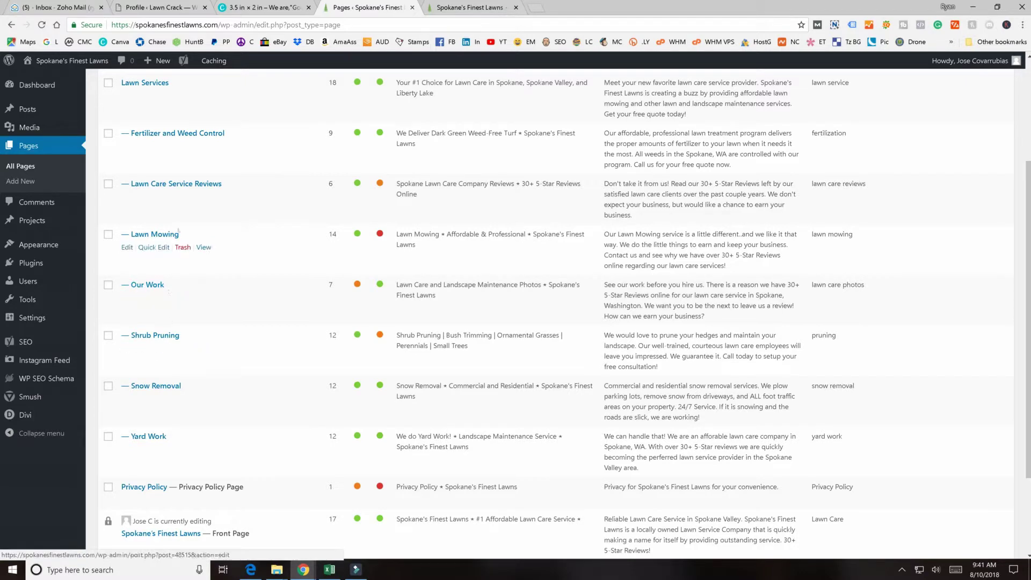
Show the Pages list's Screen Options and check which columns are enabled against the columns in the list.
scroll(178, 232, up, 1)
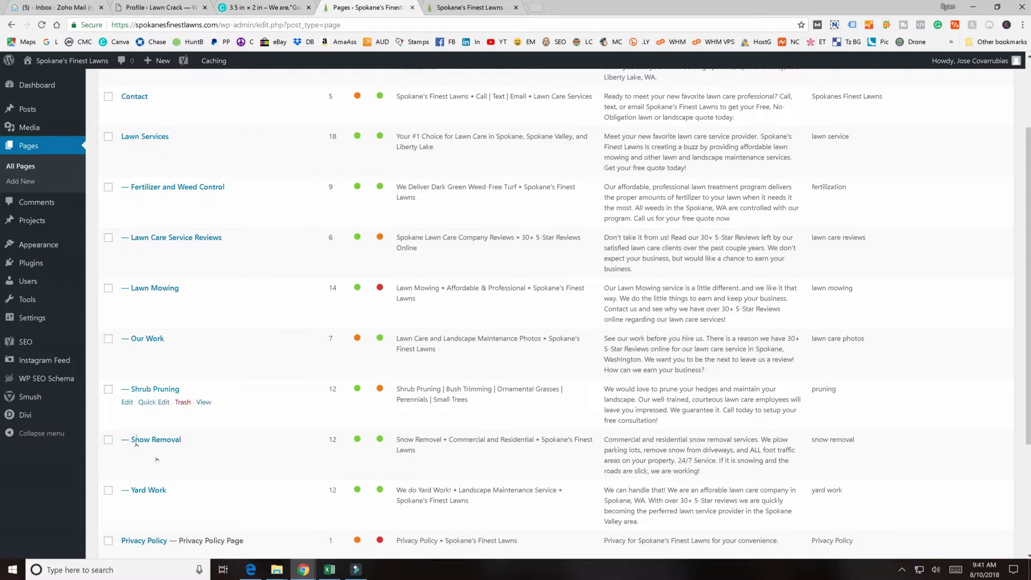
scroll(234, 390, down, 2)
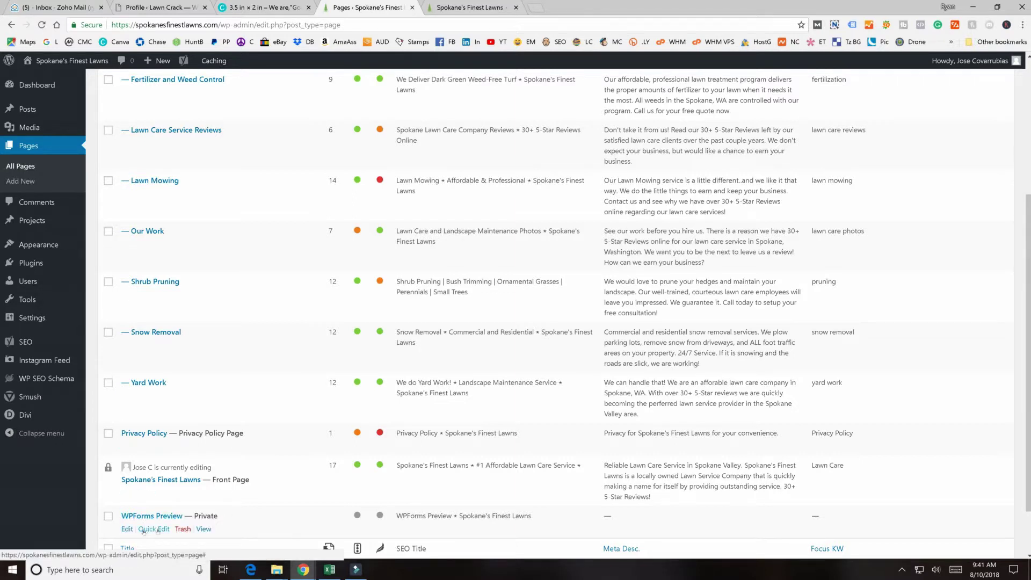
scroll(231, 447, up, 4)
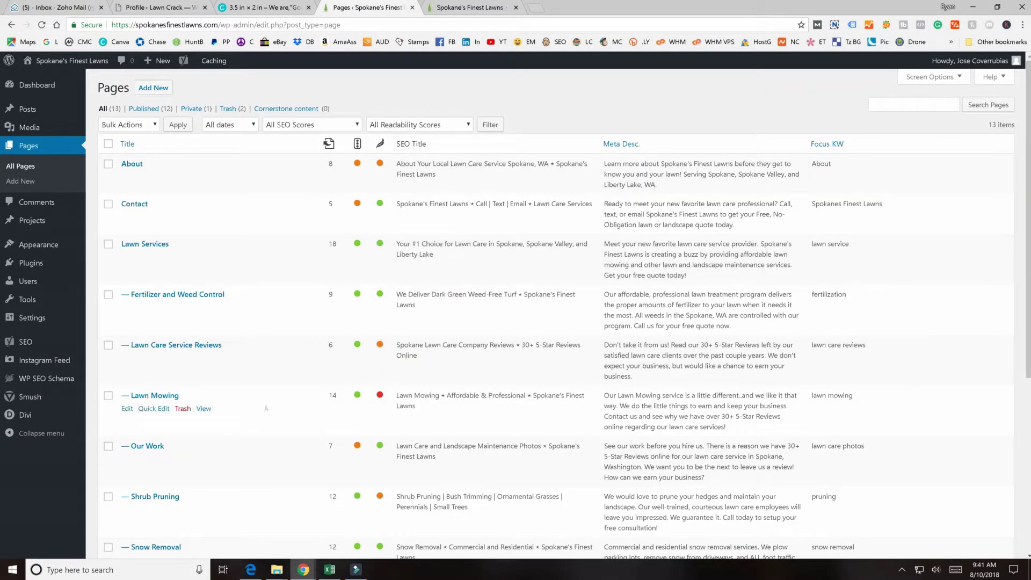
click(932, 77)
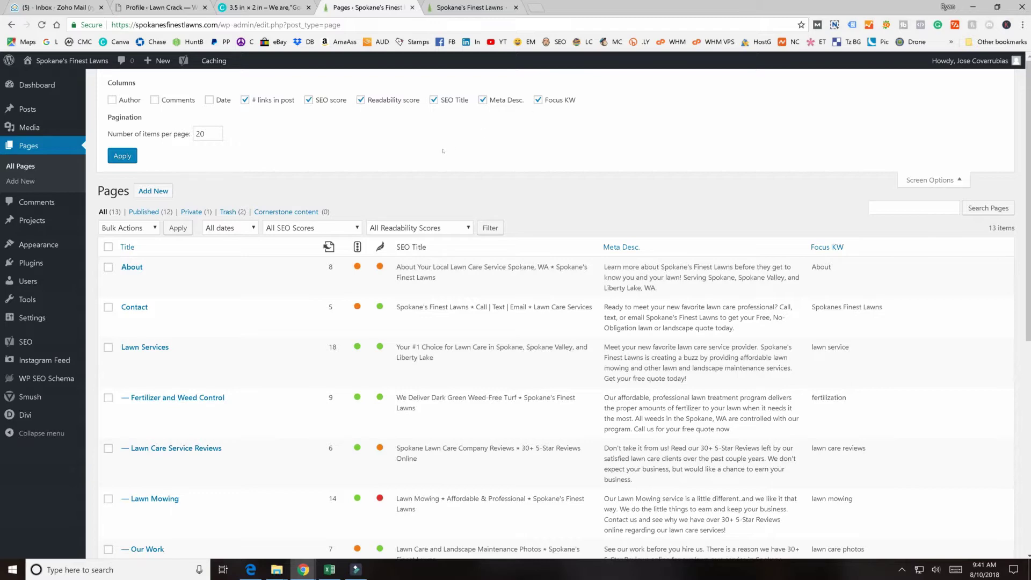
scroll(503, 187, down, 2)
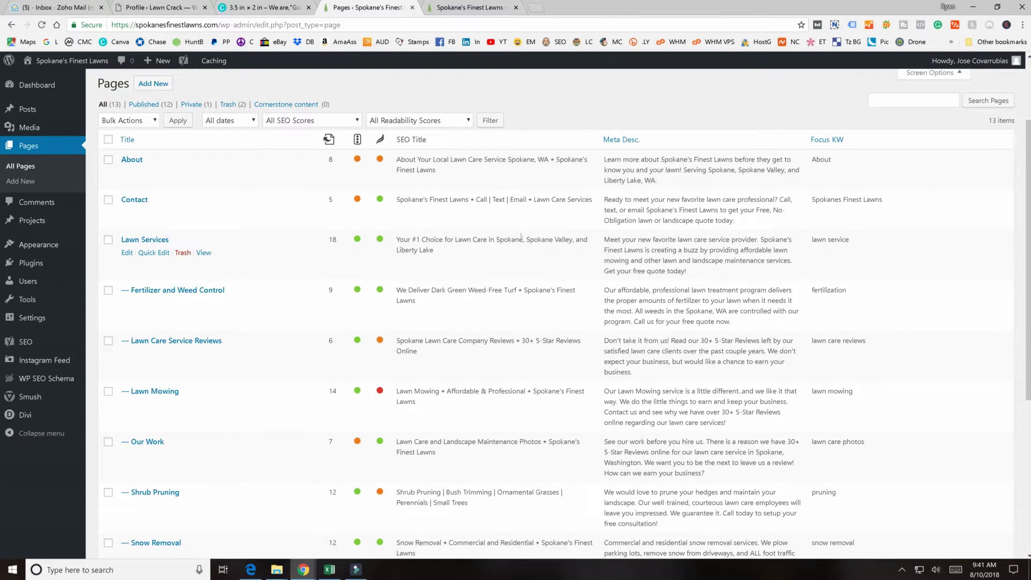
scroll(515, 233, down, 5)
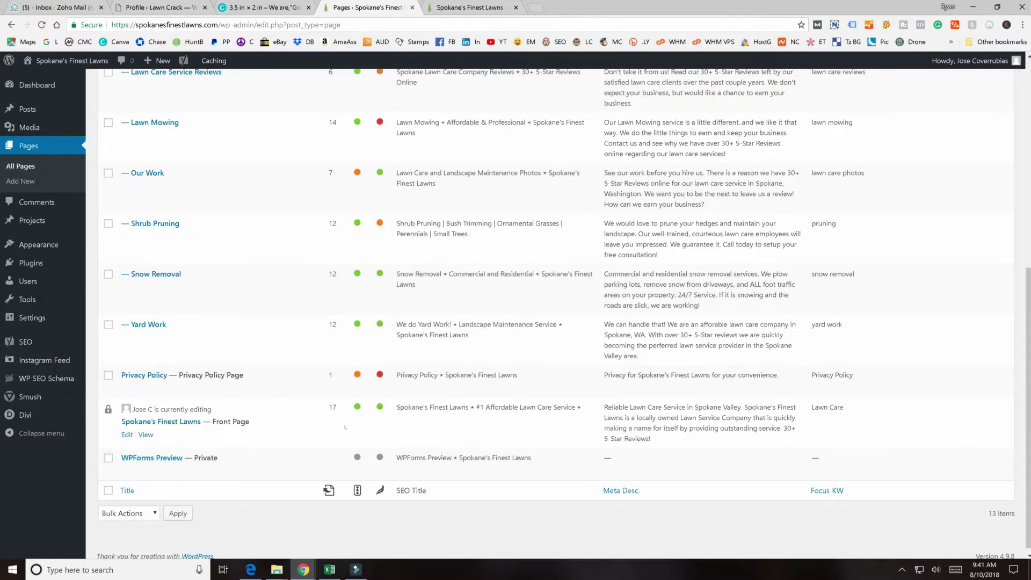
scroll(372, 357, up, 5)
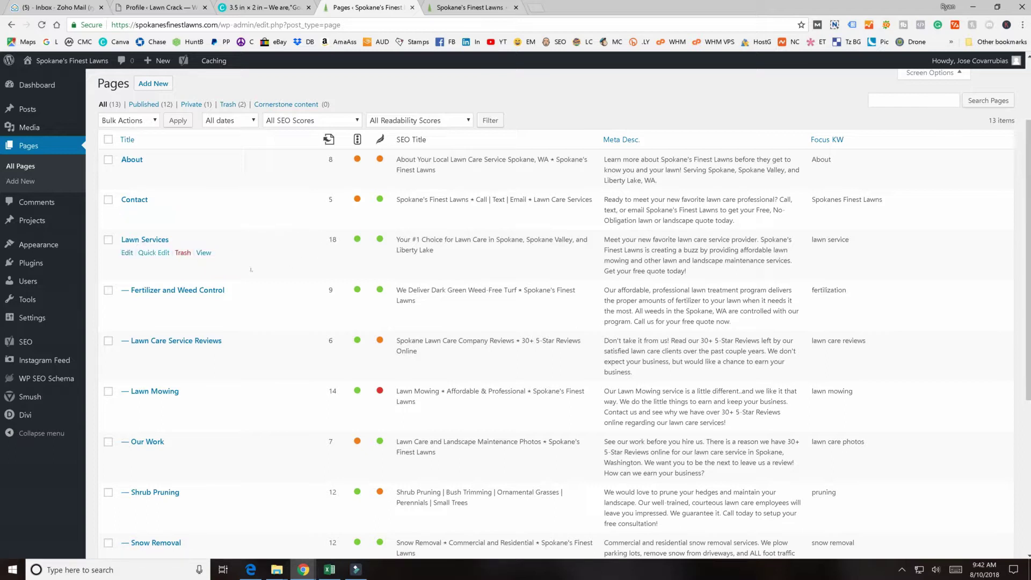
Examine the link counts, SEO scores, readability scores and SEO titles of all pages in the list.
scroll(266, 386, down, 1)
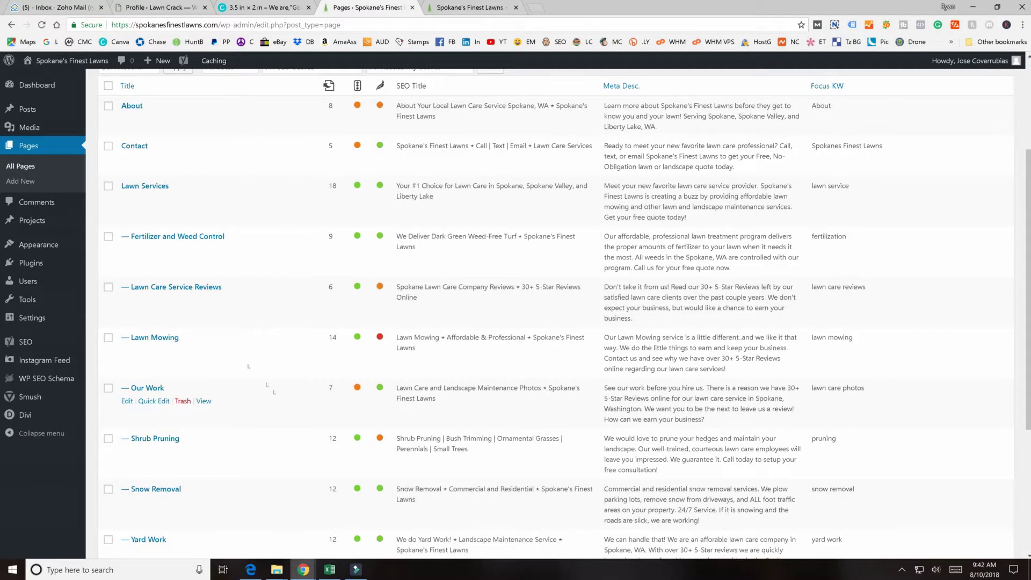
scroll(274, 386, down, 1)
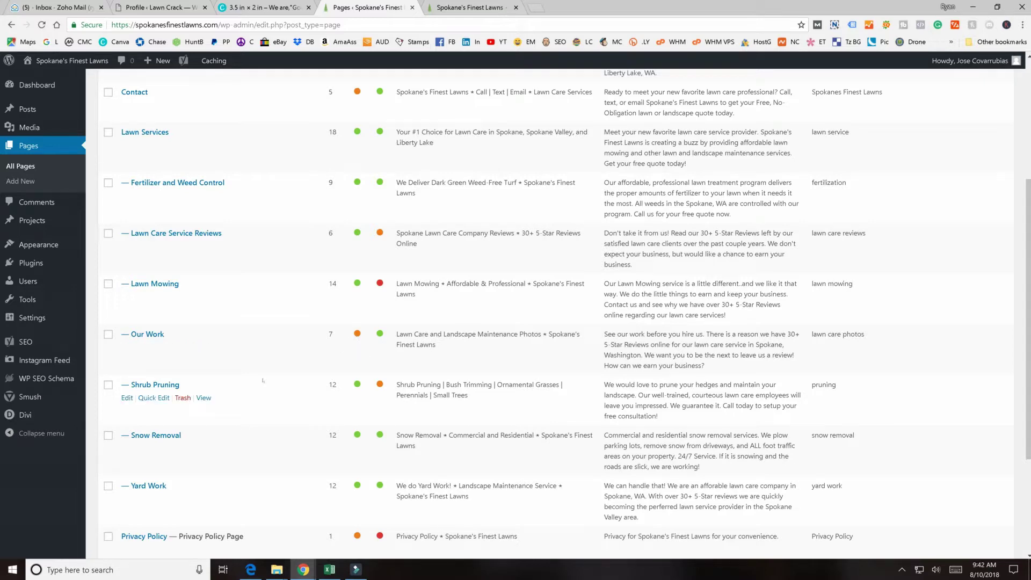
scroll(137, 397, down, 1)
scroll(137, 434, down, 1)
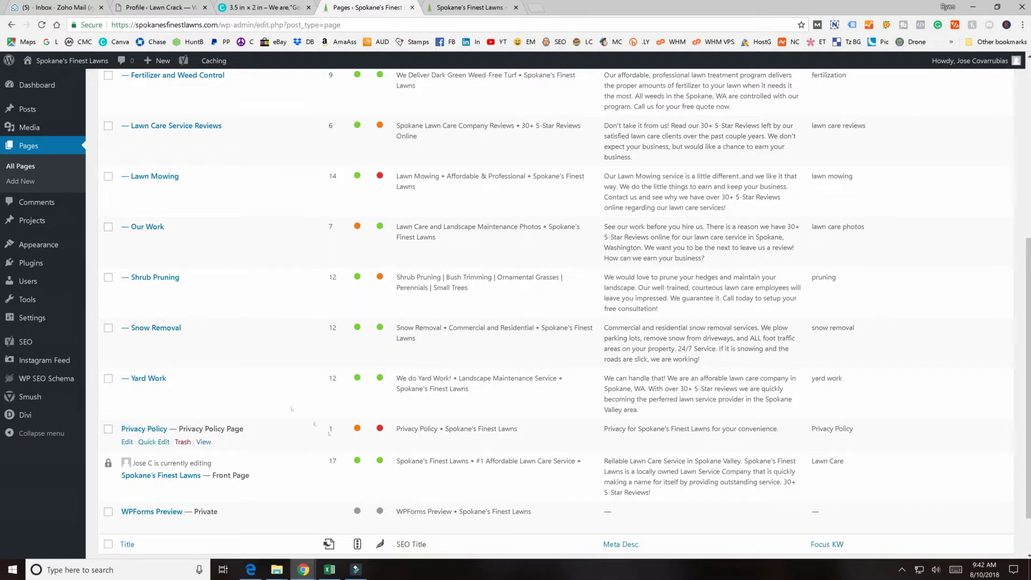
scroll(350, 451, up, 6)
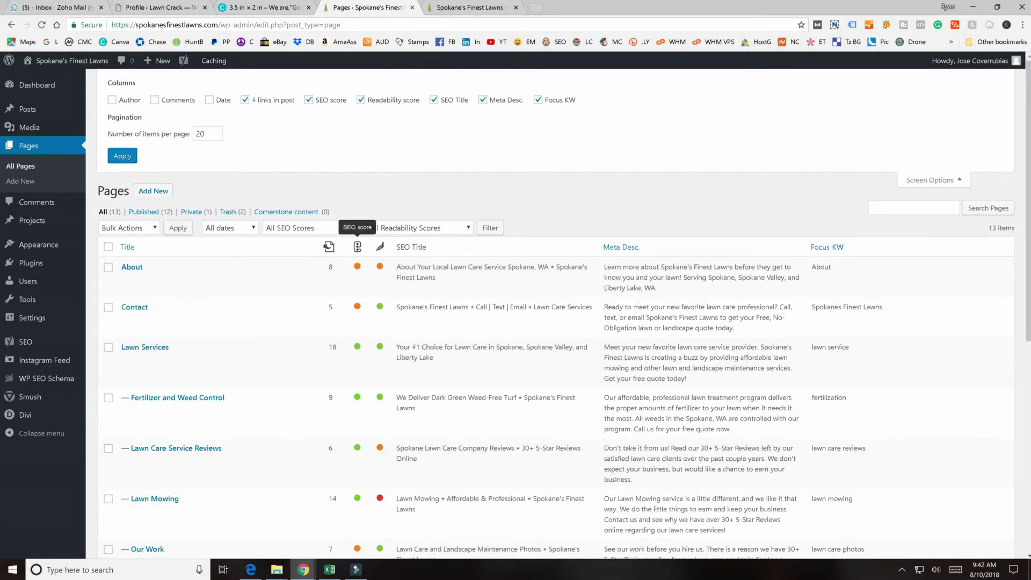
scroll(376, 274, down, 2)
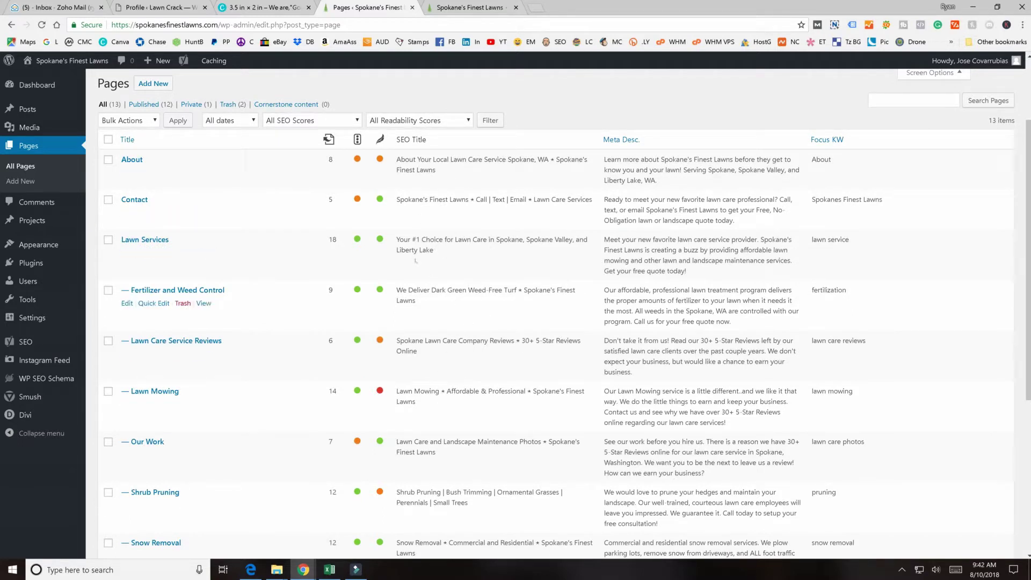
scroll(535, 302, down, 1)
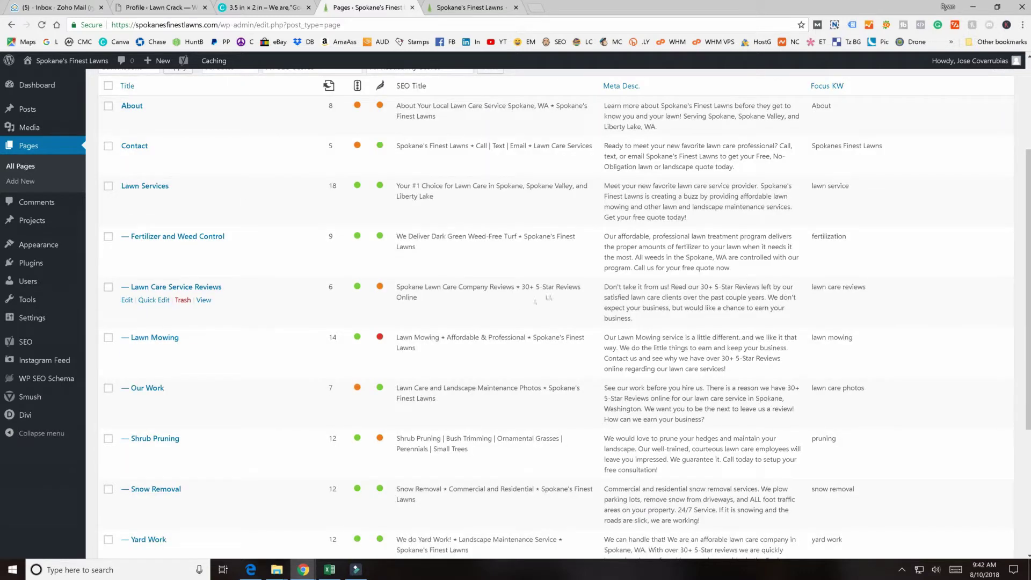
scroll(537, 322, down, 3)
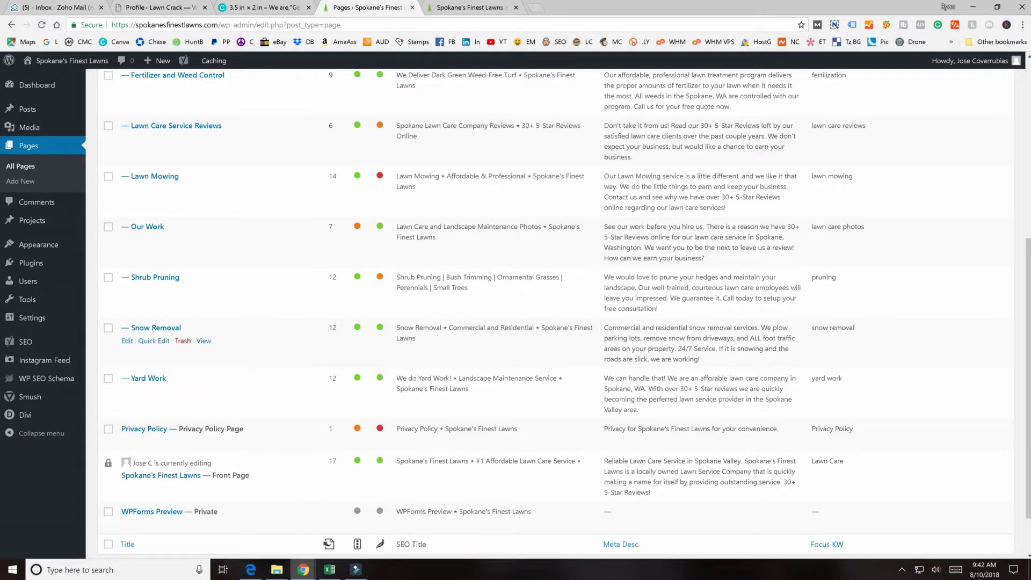
Examine the meta descriptions and focus keywords of all pages, comparing them from the About page through the front page.
scroll(564, 314, up, 2)
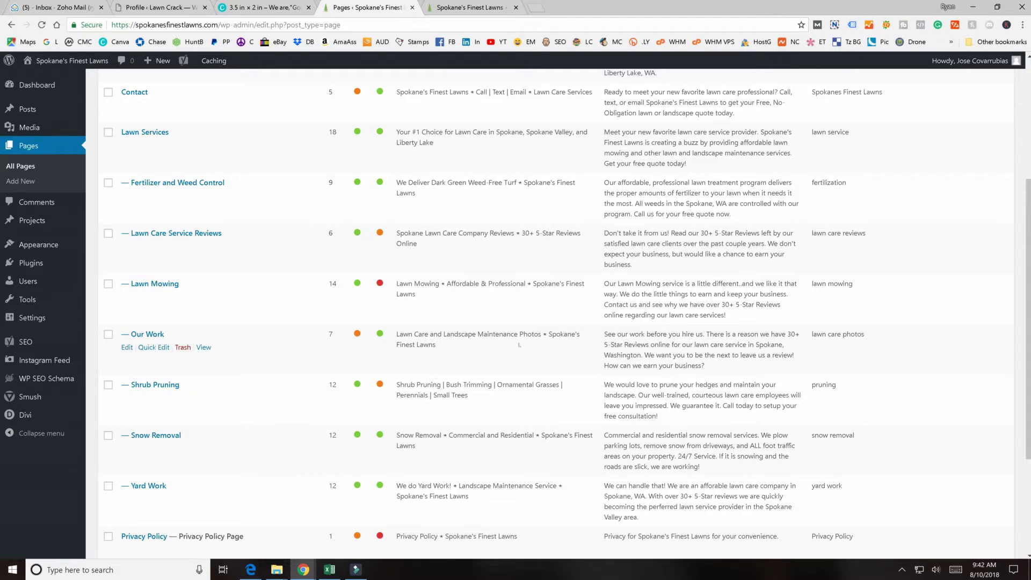
scroll(443, 372, up, 4)
scroll(556, 314, down, 7)
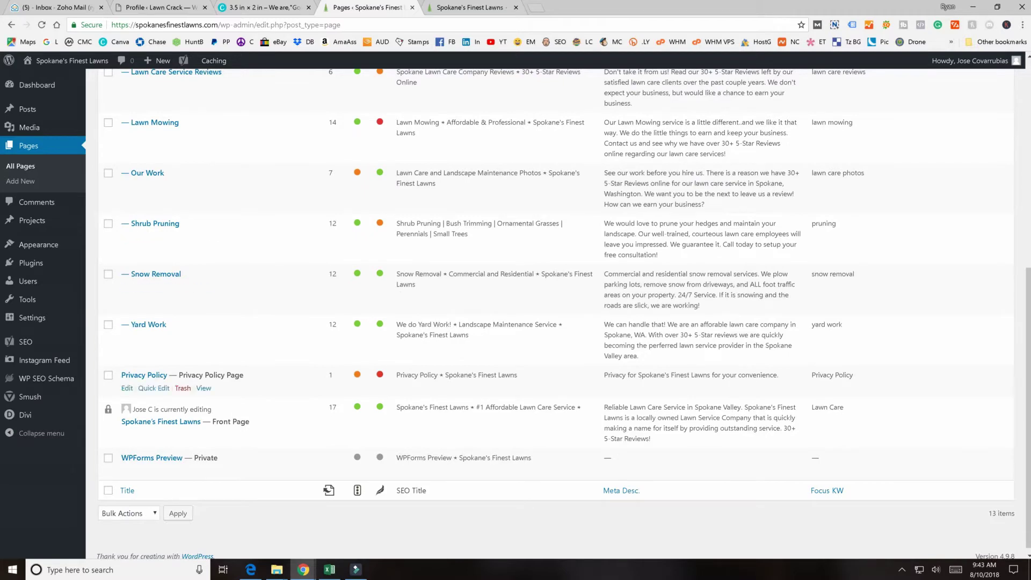
scroll(556, 314, up, 4)
scroll(843, 173, up, 2)
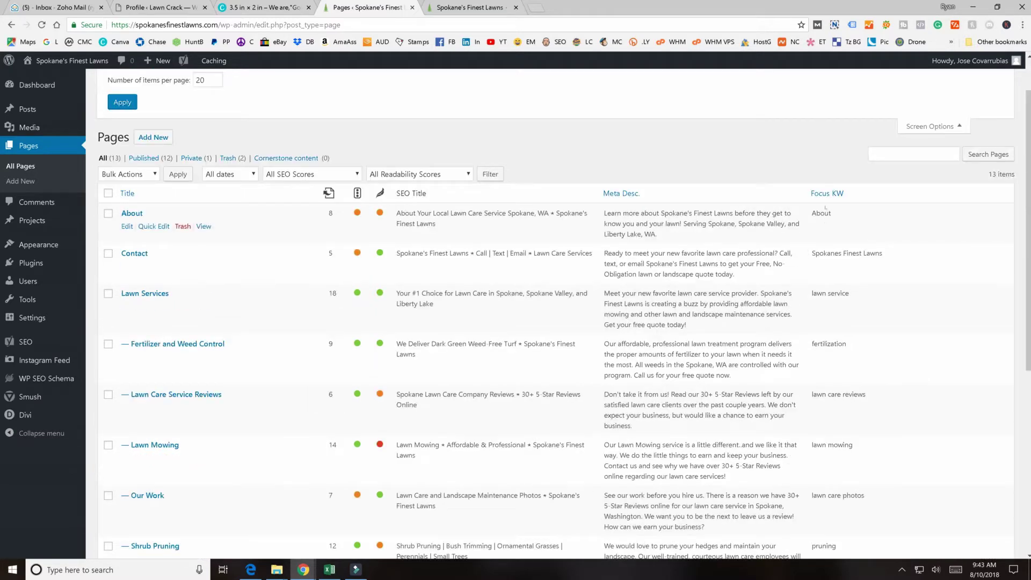
scroll(839, 216, down, 5)
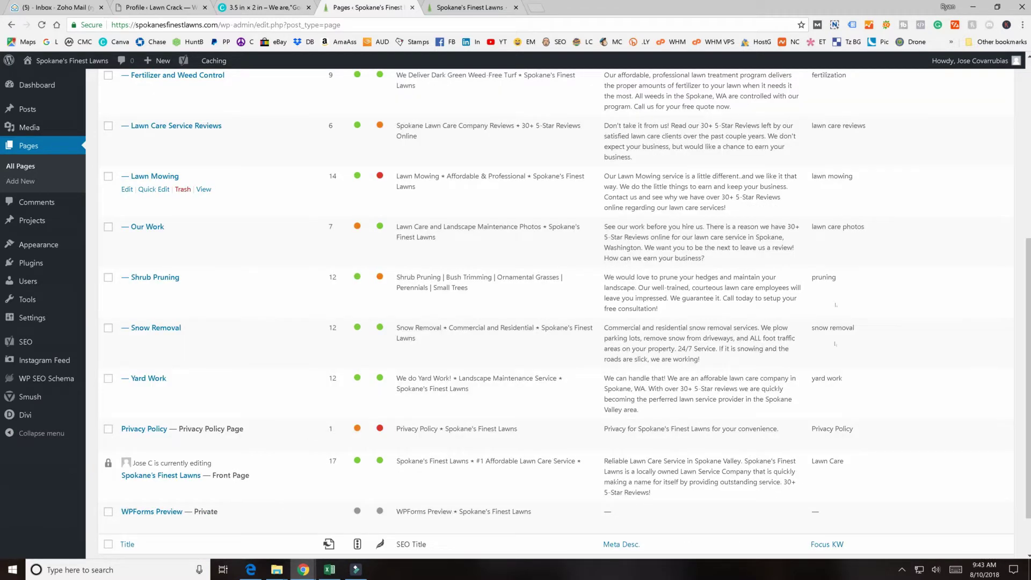
scroll(837, 227, up, 3)
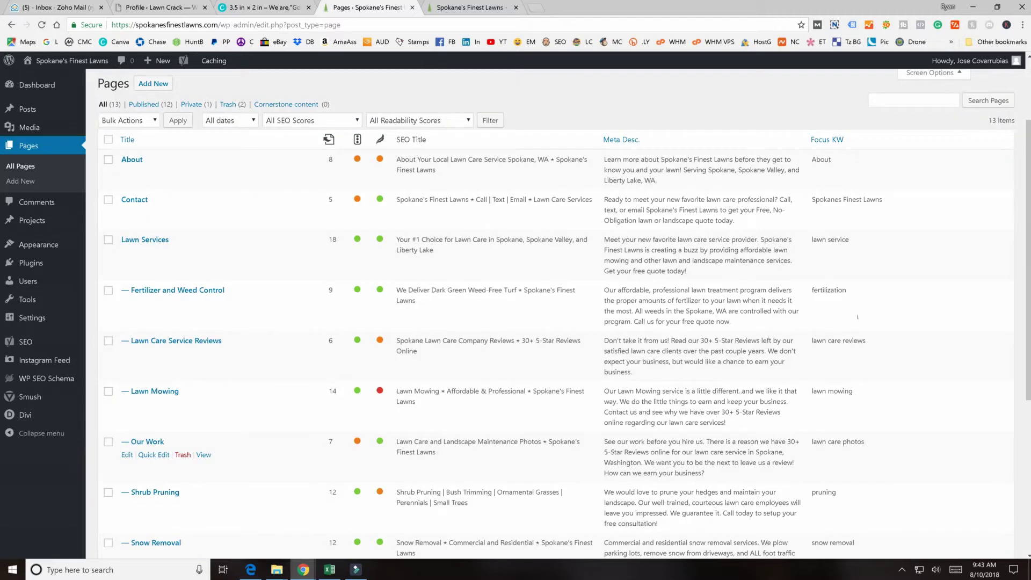
scroll(837, 226, down, 1)
scroll(837, 226, down, 2)
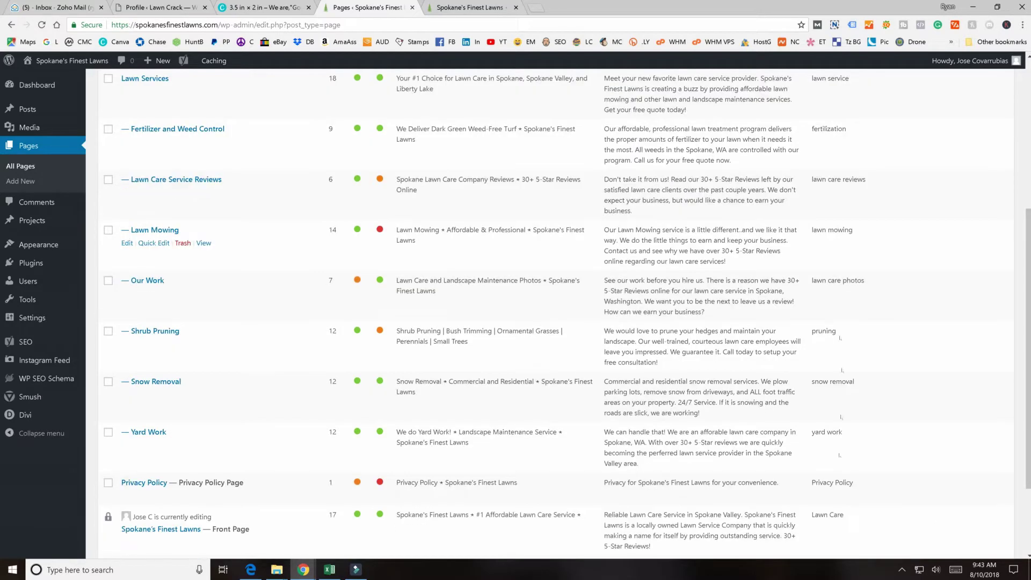
scroll(822, 424, up, 3)
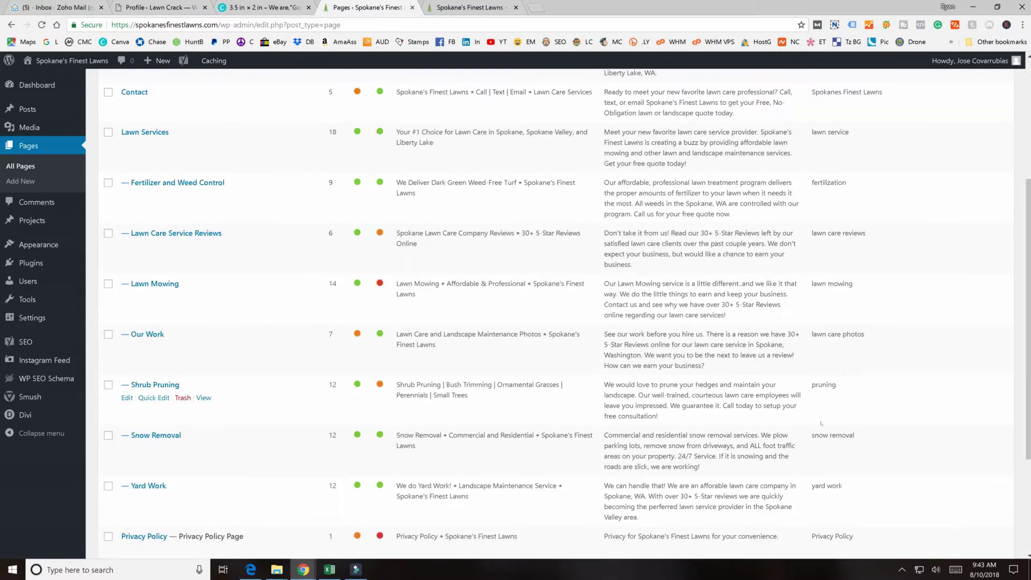
scroll(821, 424, up, 1)
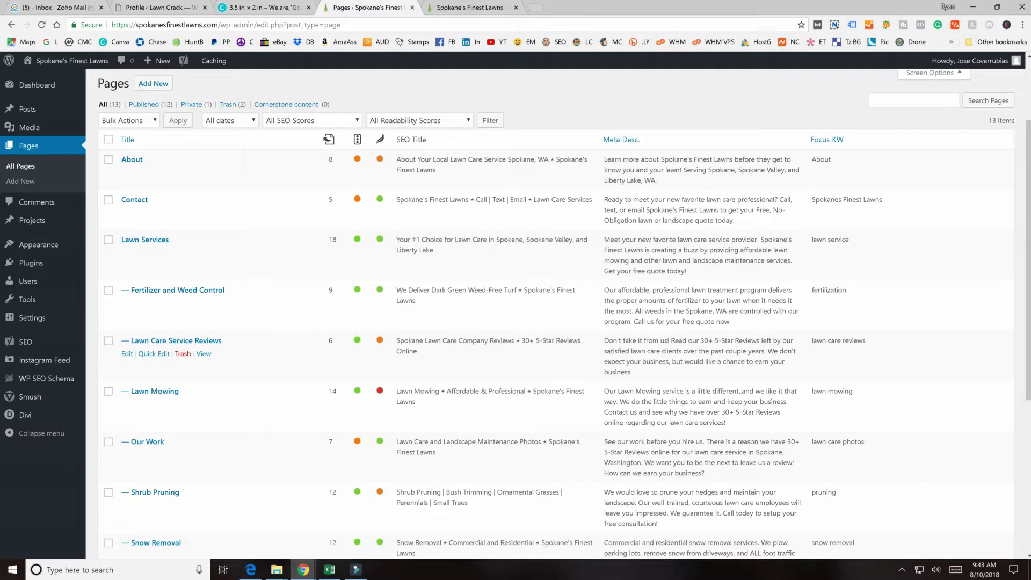
Open the Media Library and inspect the file name at the end of the second image's URL.
click(27, 128)
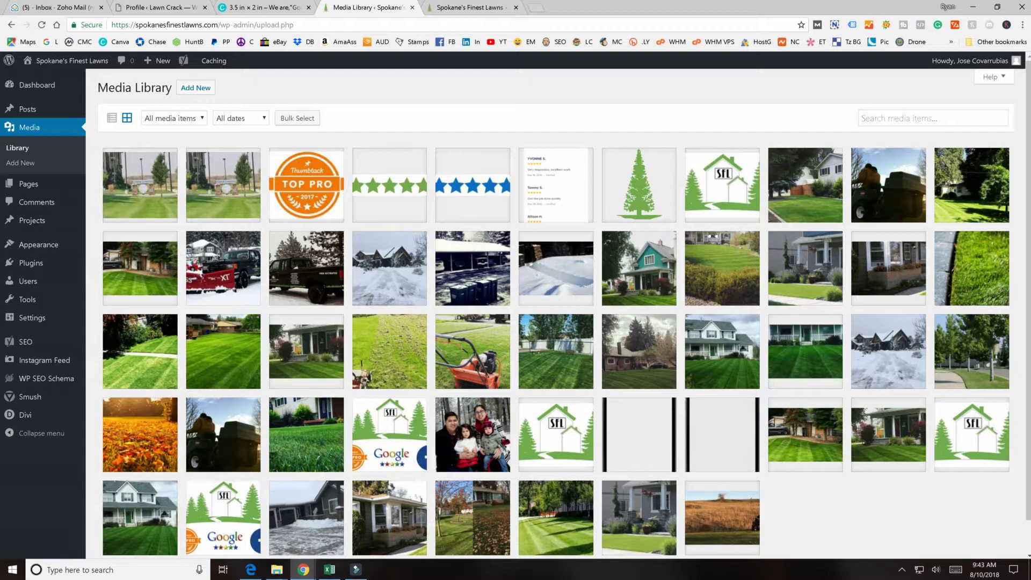
click(224, 204)
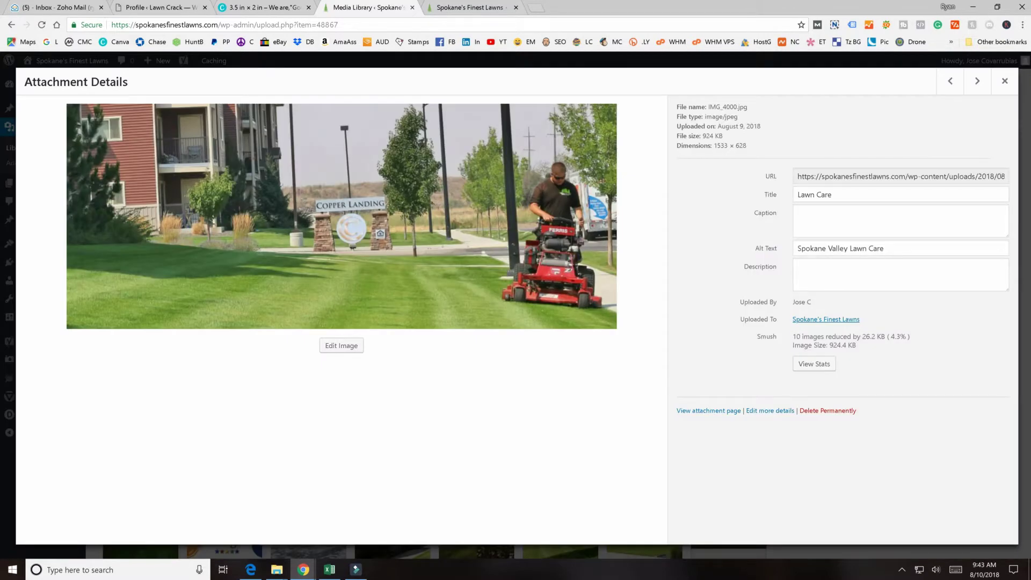
drag(796, 176, 1004, 176)
click(956, 176)
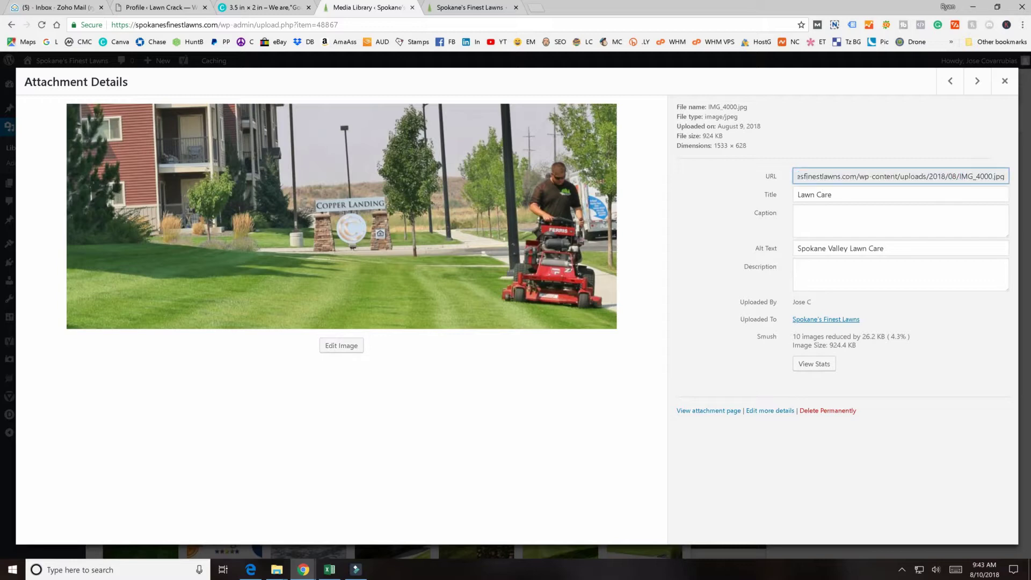
key(shift+End)
drag(957, 176, 994, 176)
Switch to the previous image, lawn-care.jpg, examine its URL, title and alt text, and close its details.
click(948, 81)
drag(981, 176, 960, 176)
click(841, 196)
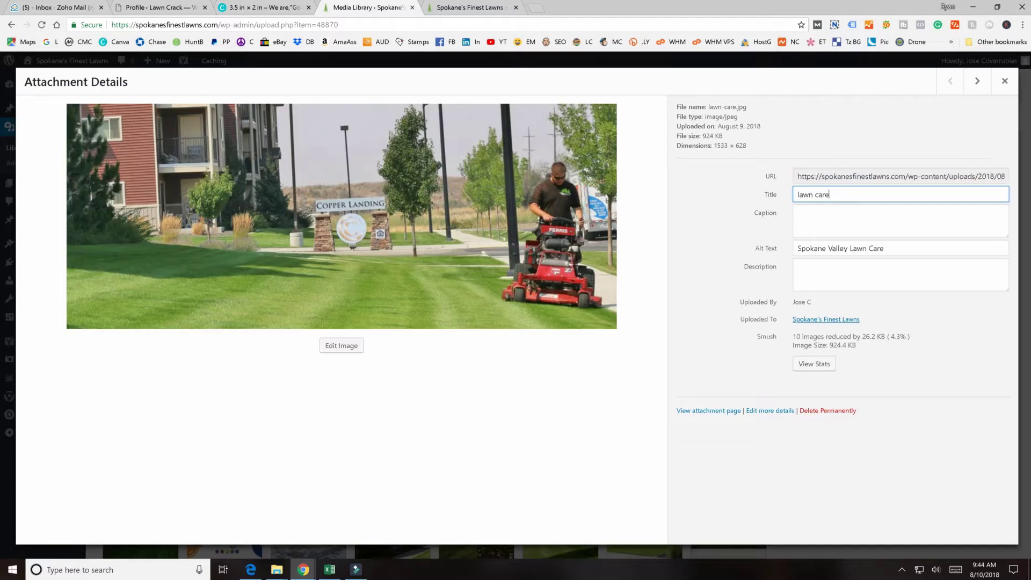
drag(862, 196, 785, 197)
click(824, 248)
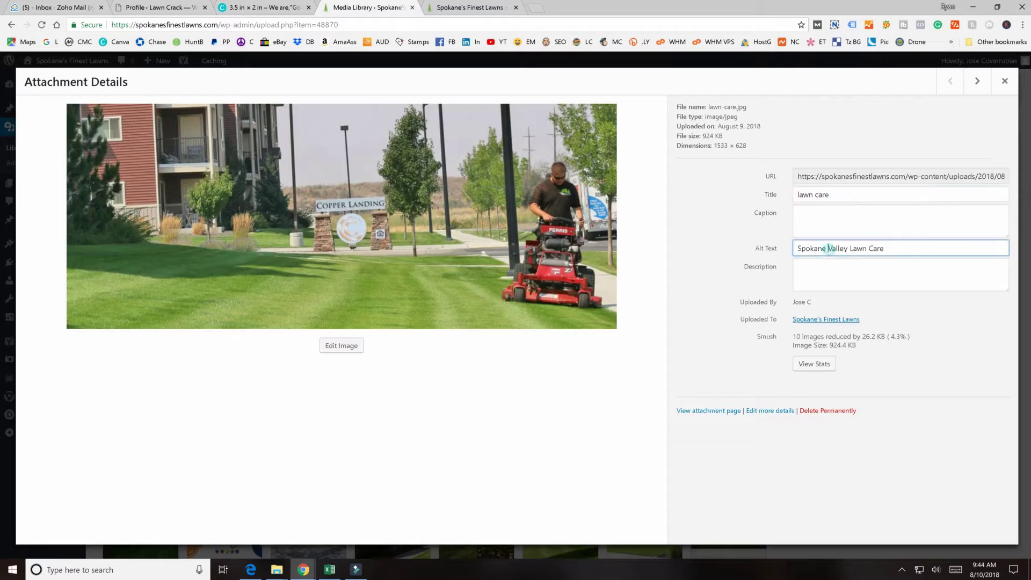
drag(903, 248, 789, 250)
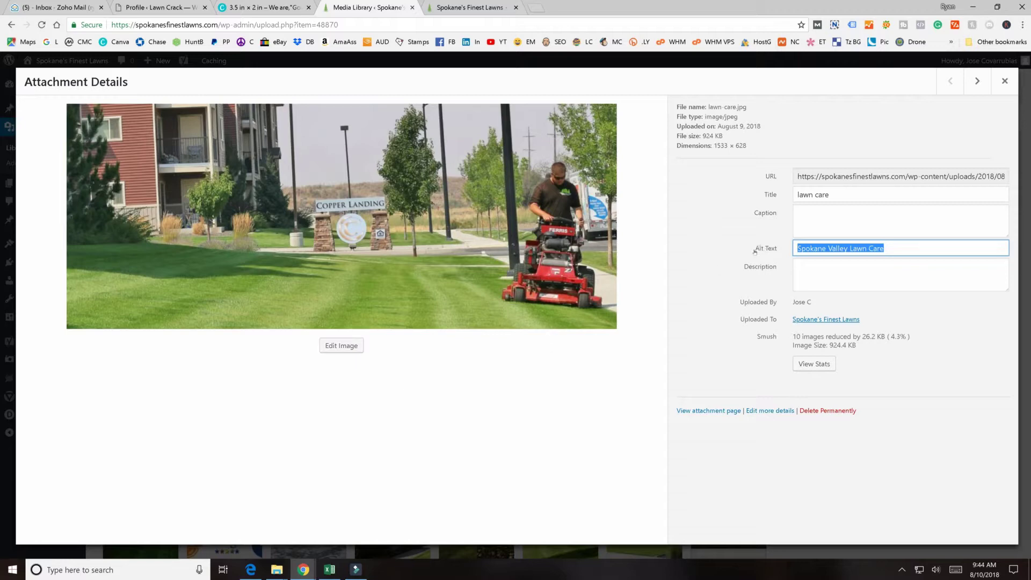
click(849, 252)
drag(890, 248, 779, 252)
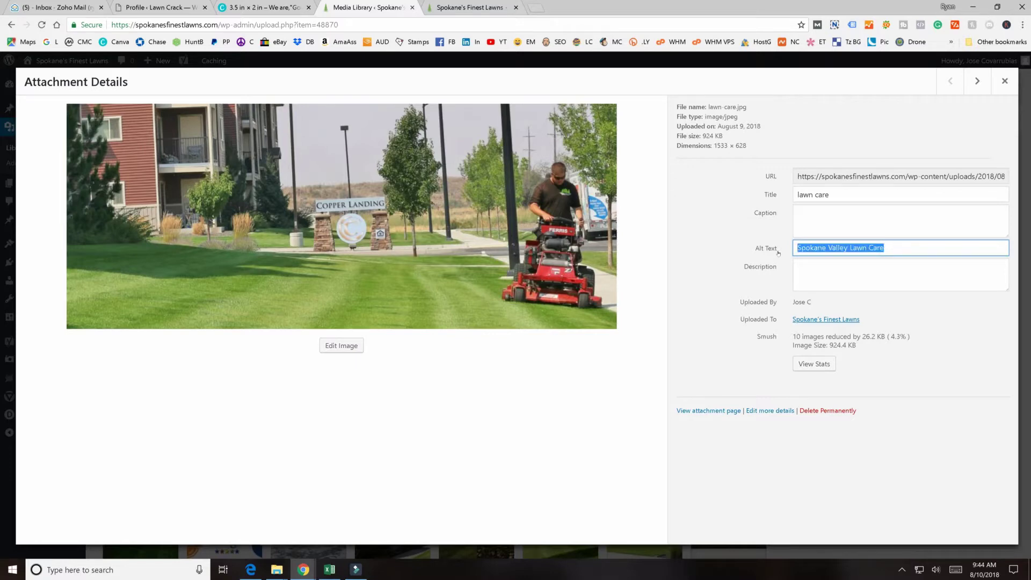
click(1003, 82)
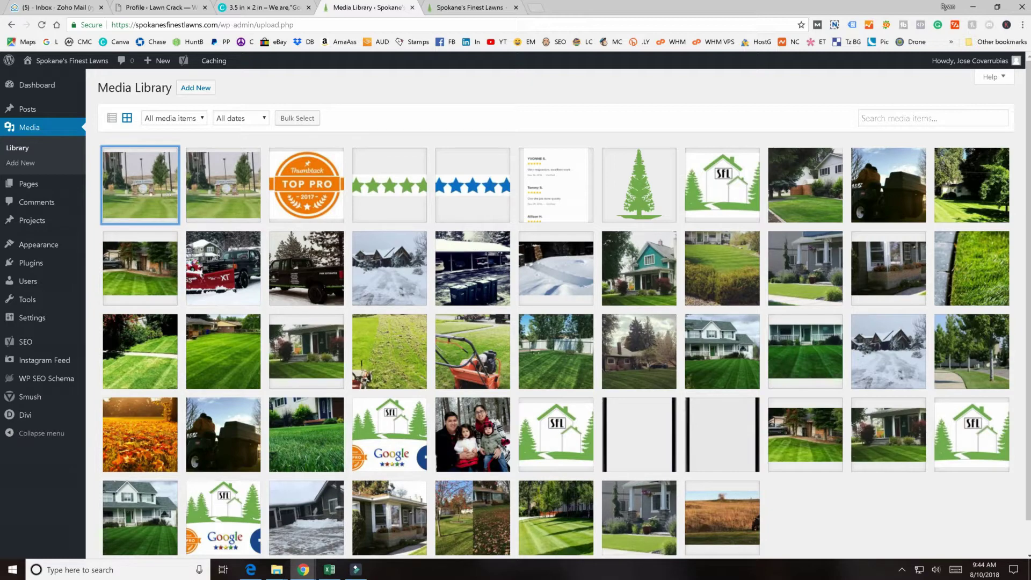
Reopen the first image's attachment details, check its file size and file type, and close them.
click(154, 193)
mouse_move(713, 145)
mouse_down()
mouse_move(755, 148)
mouse_move(724, 138)
mouse_up()
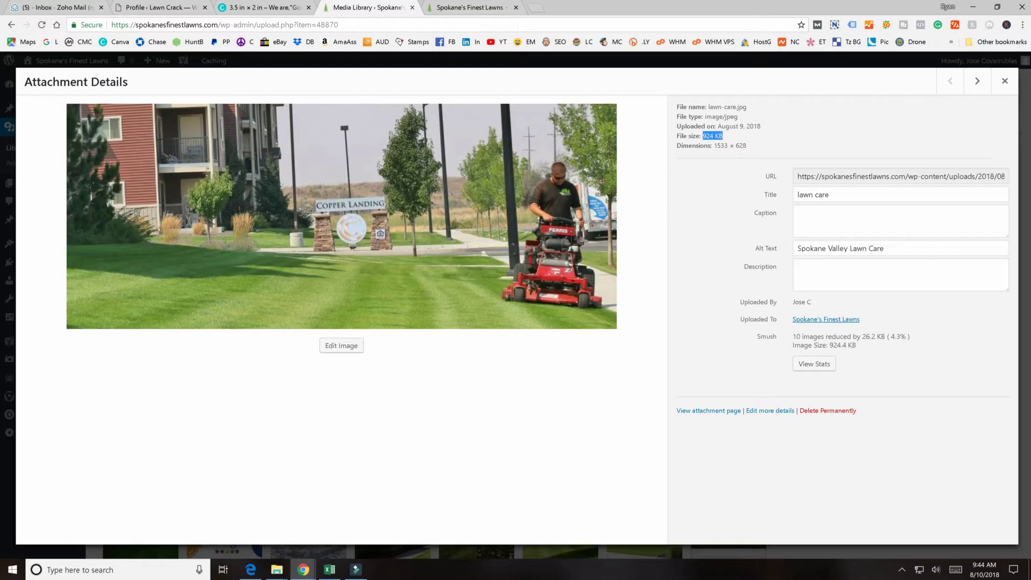
click(722, 117)
click(723, 117)
drag(725, 117, 740, 118)
click(1003, 82)
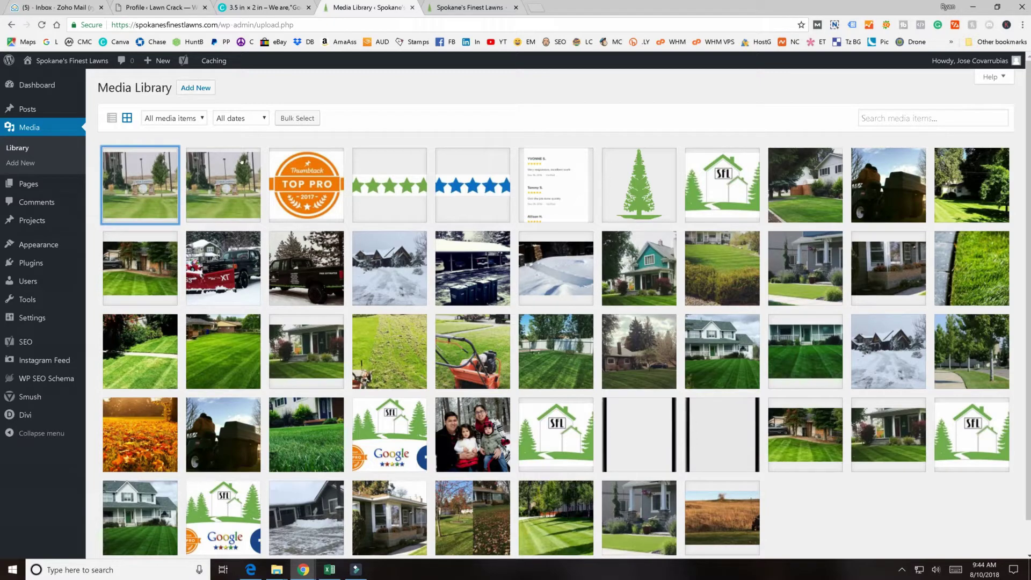
scroll(432, 297, down, 1)
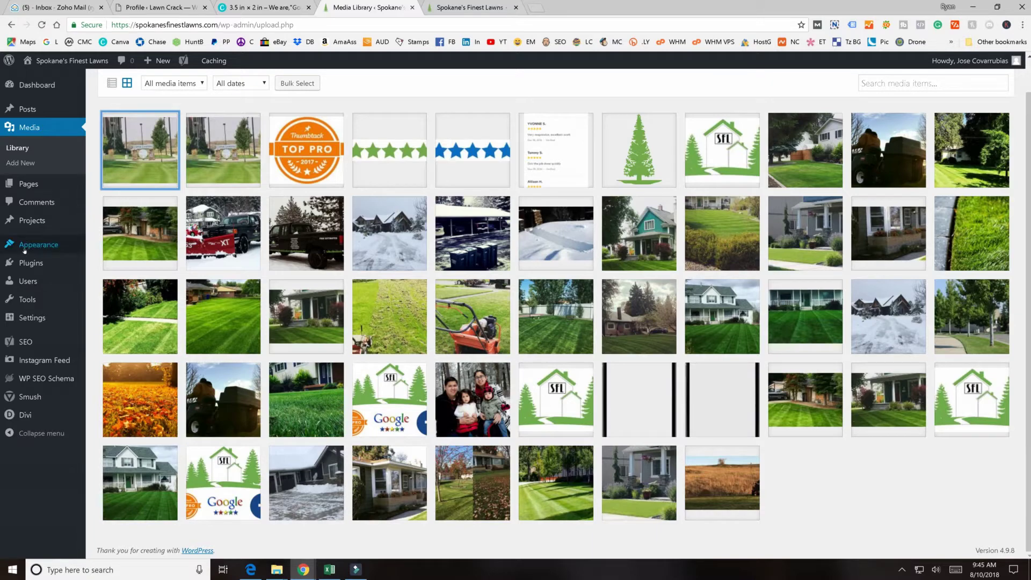
mouse_move(81, 245)
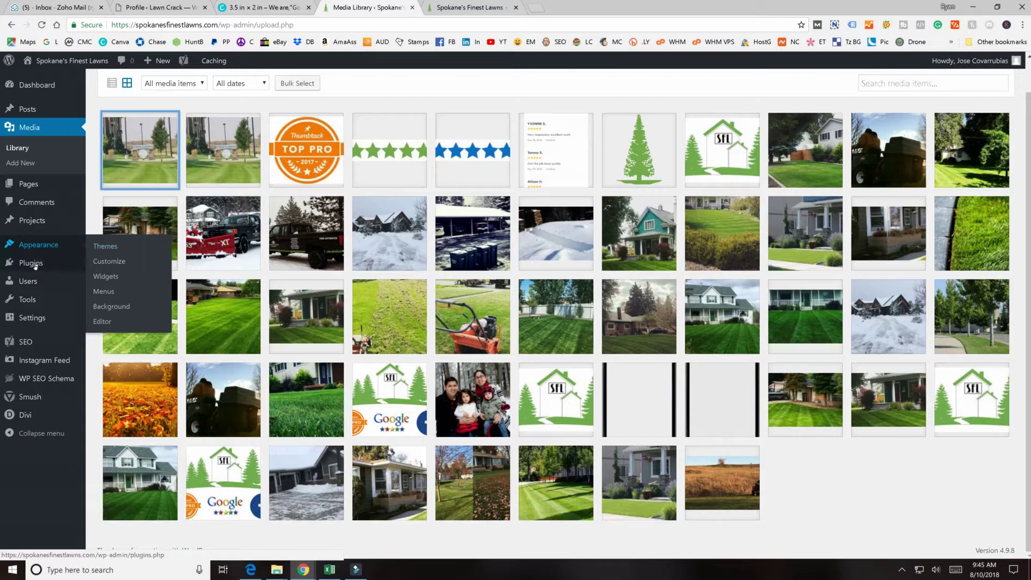
mouse_move(38, 322)
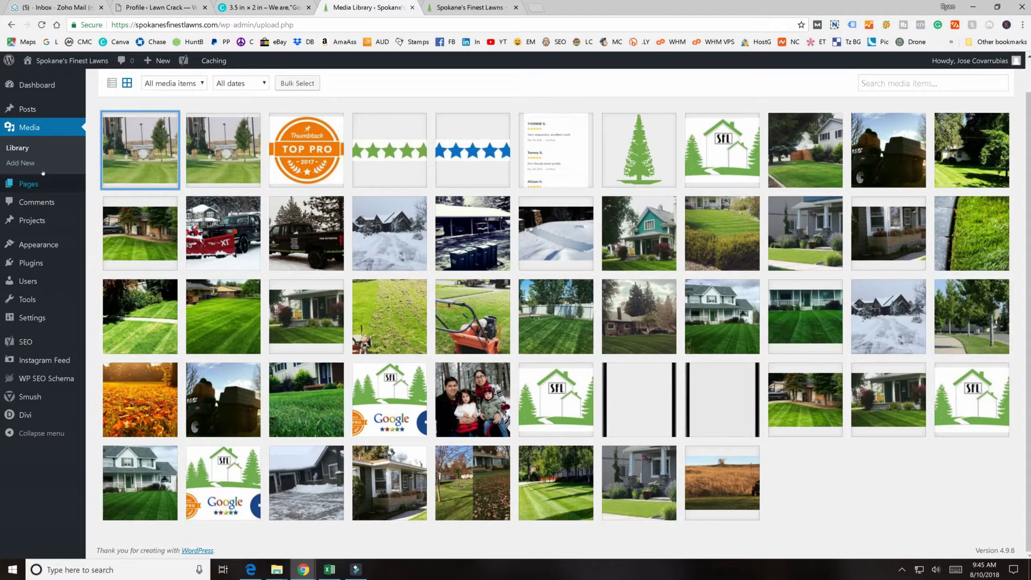
mouse_move(33, 266)
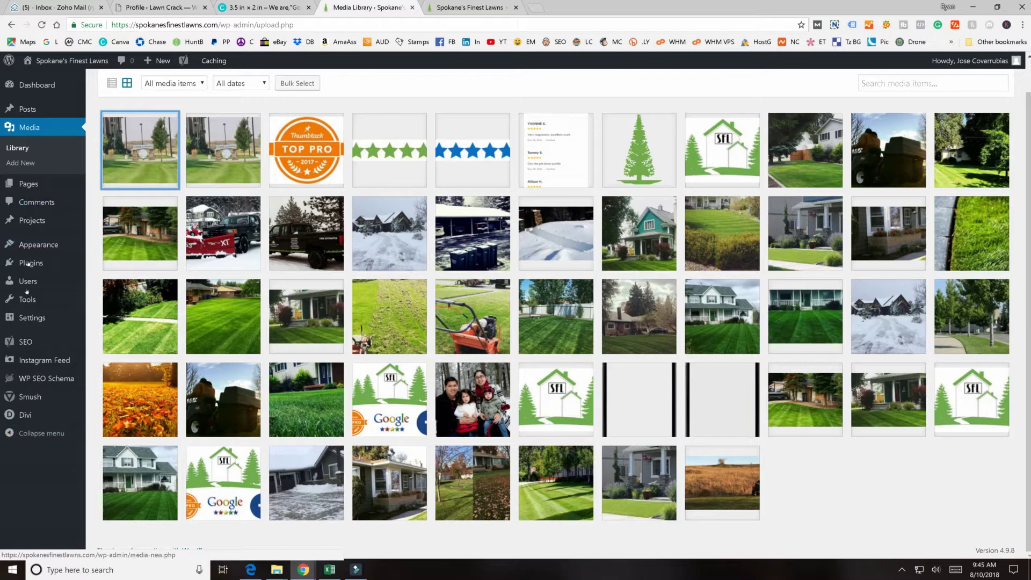
mouse_move(34, 304)
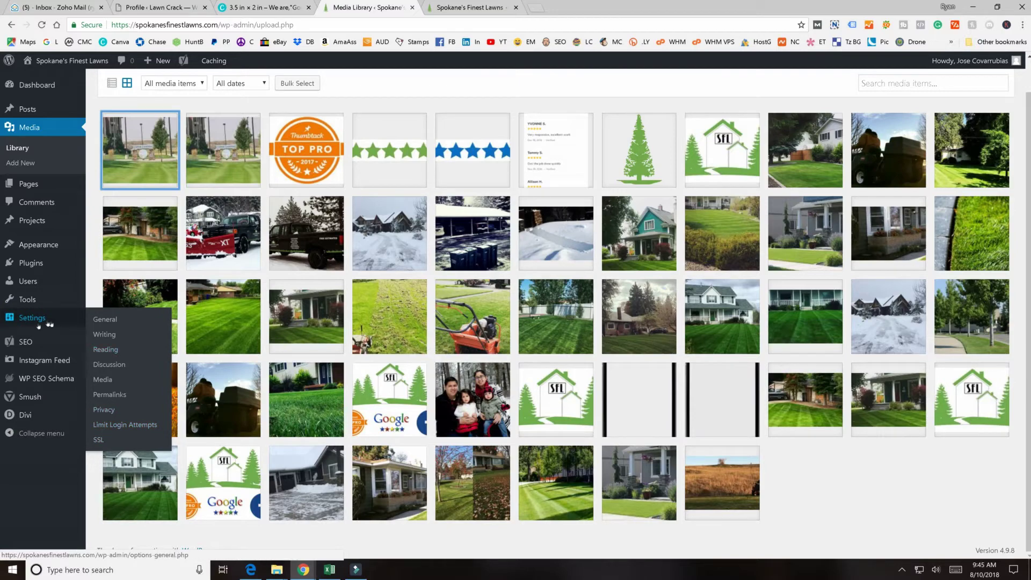
mouse_move(23, 354)
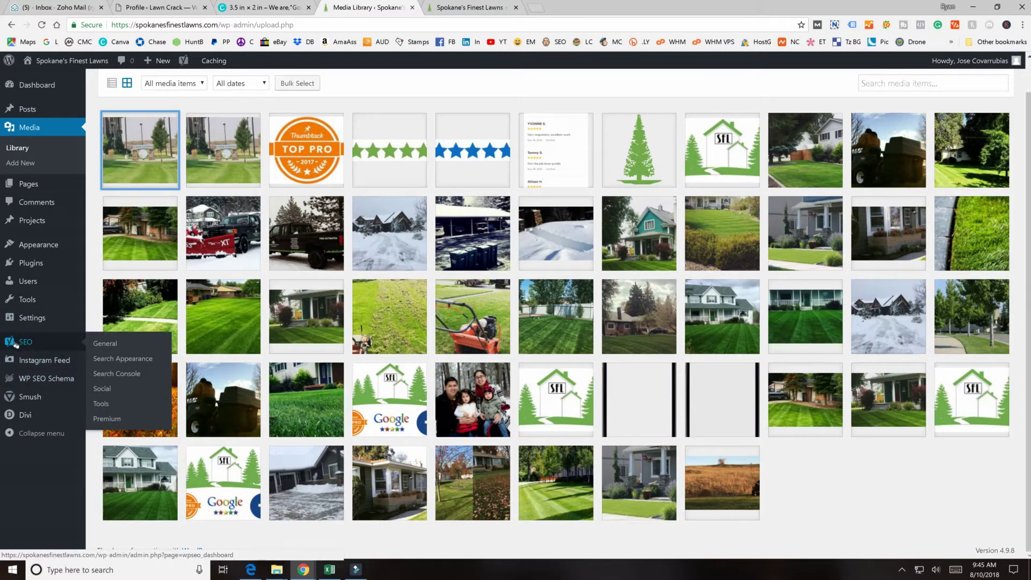